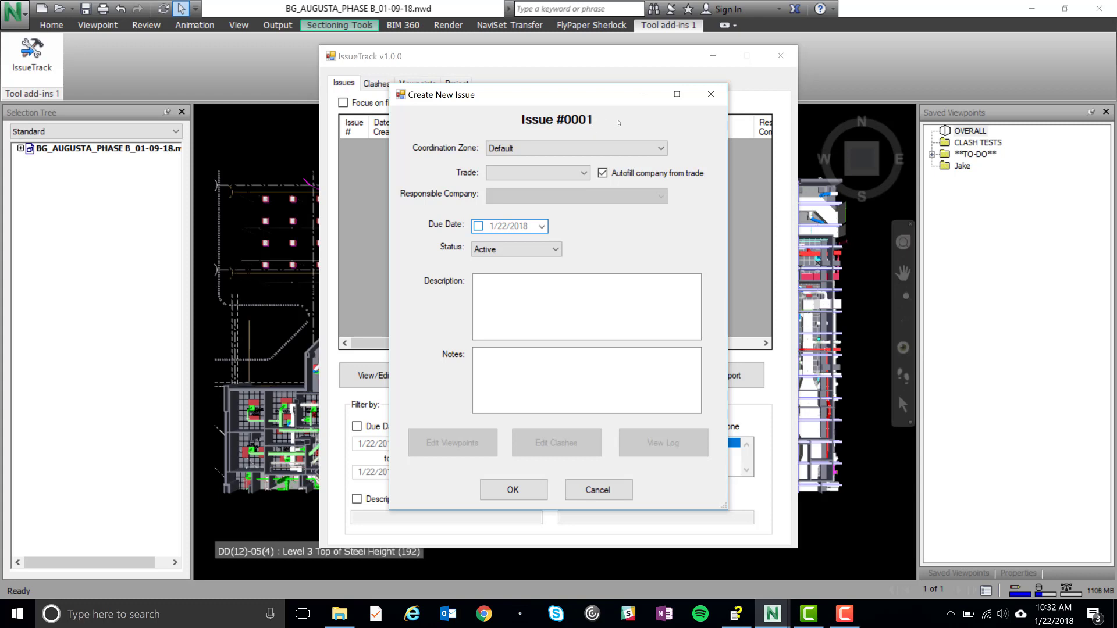
Step: Set the new issue's coordination zone to Area A and its trade to ELEC
click(660, 150)
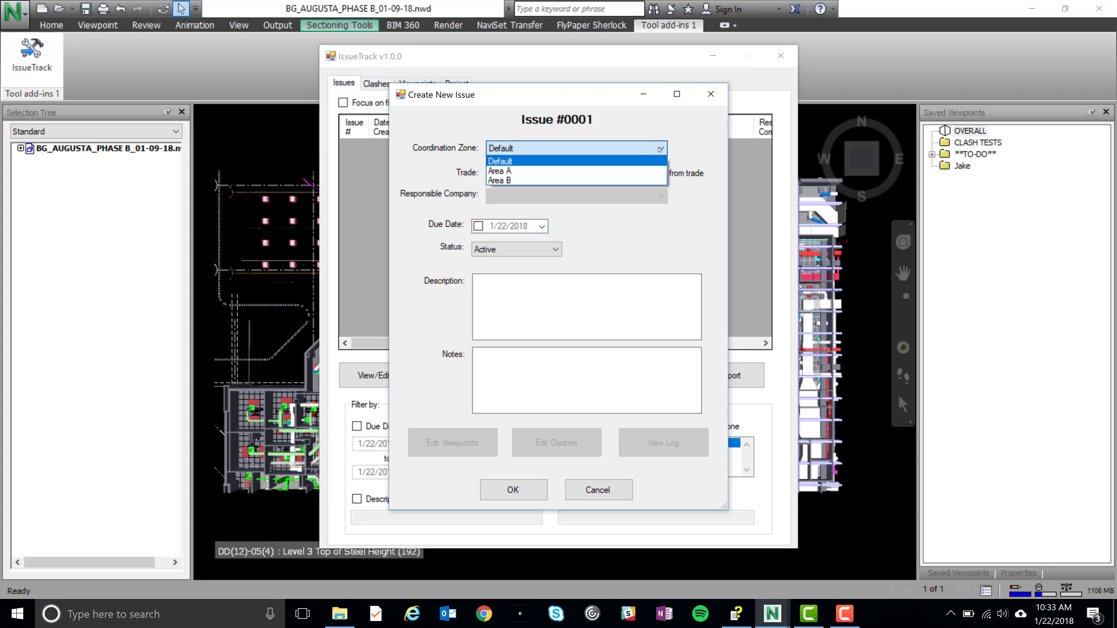
click(494, 171)
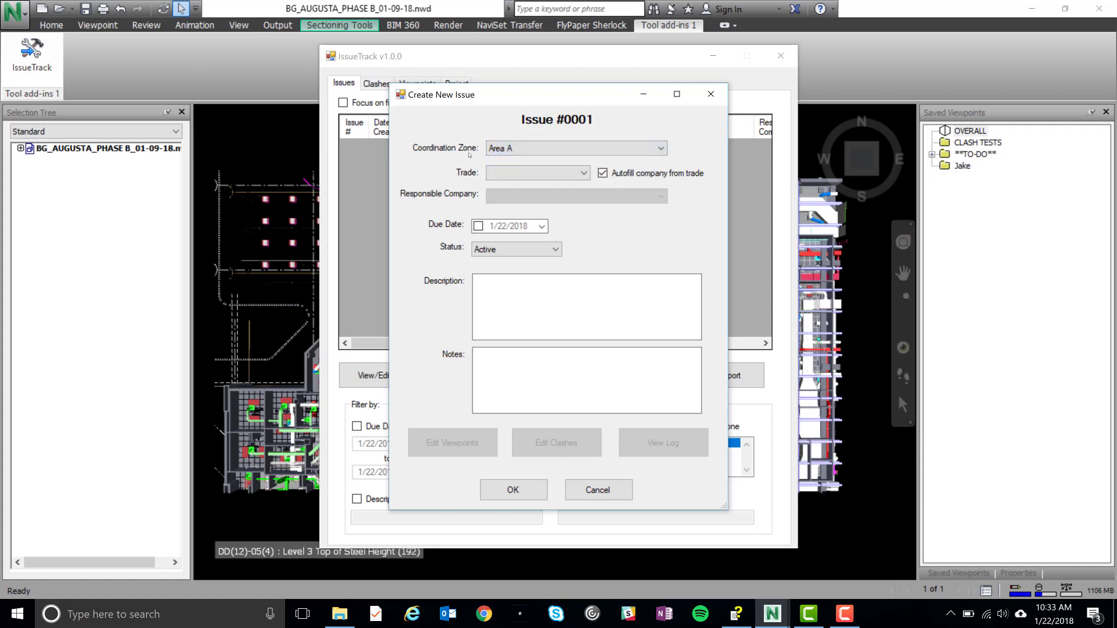
click(584, 174)
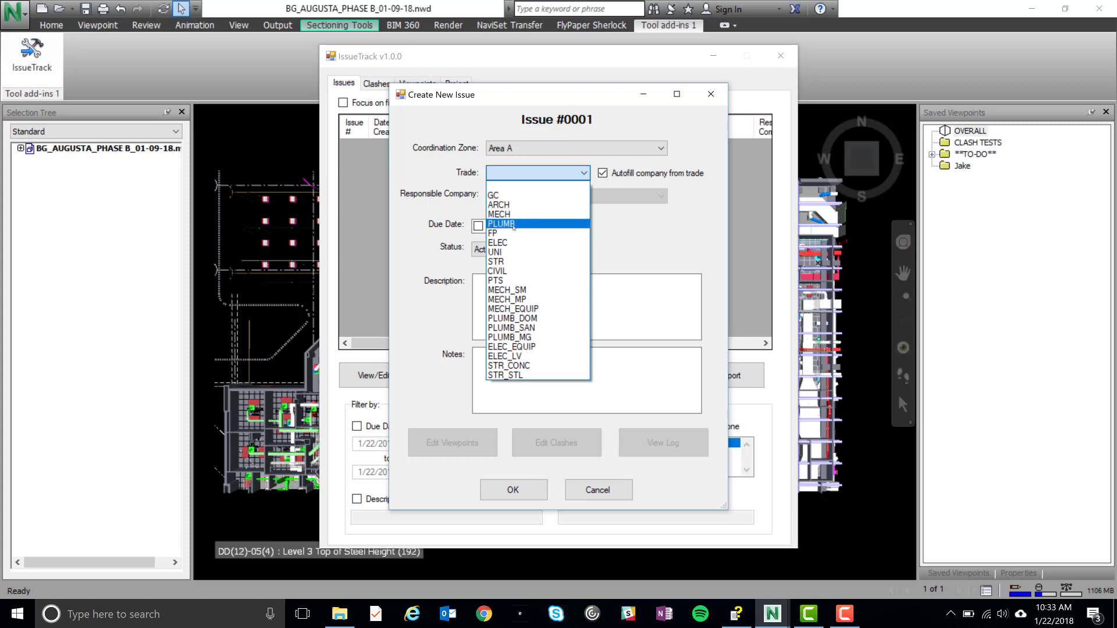
click(526, 242)
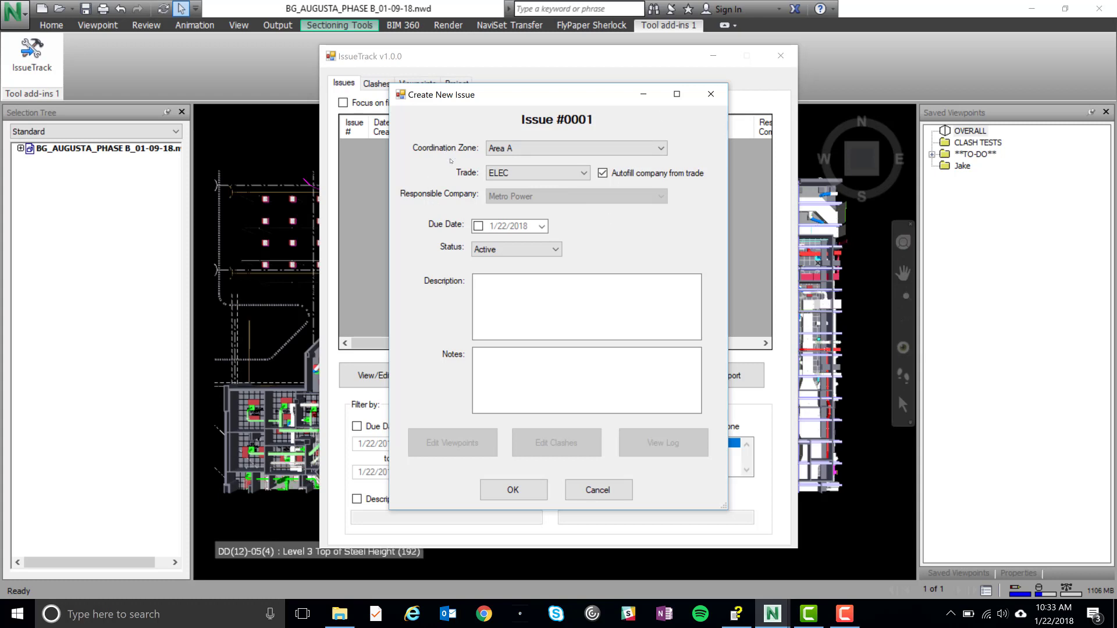
Step: Try a due date of 1/24/2018 with the status Active for the new issue
click(478, 226)
click(542, 226)
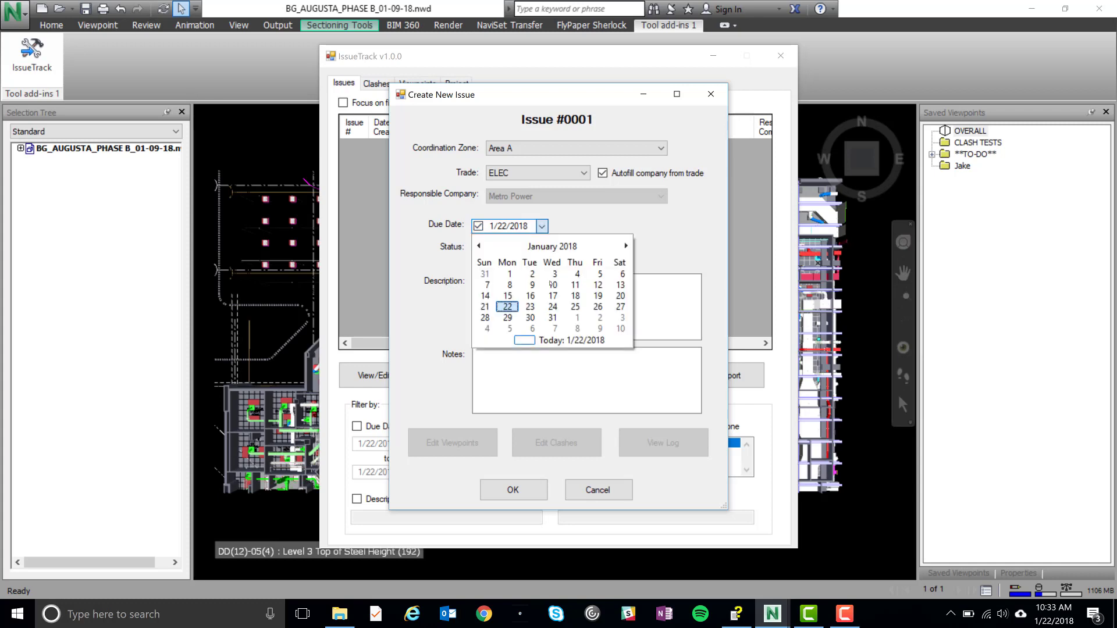
click(552, 308)
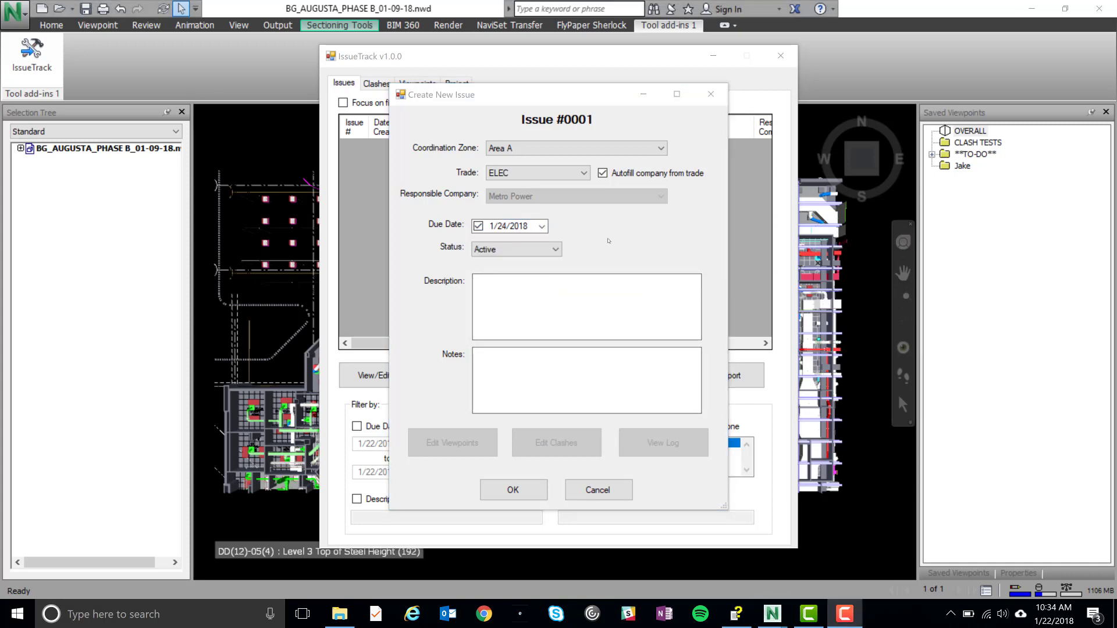
click(555, 252)
click(538, 263)
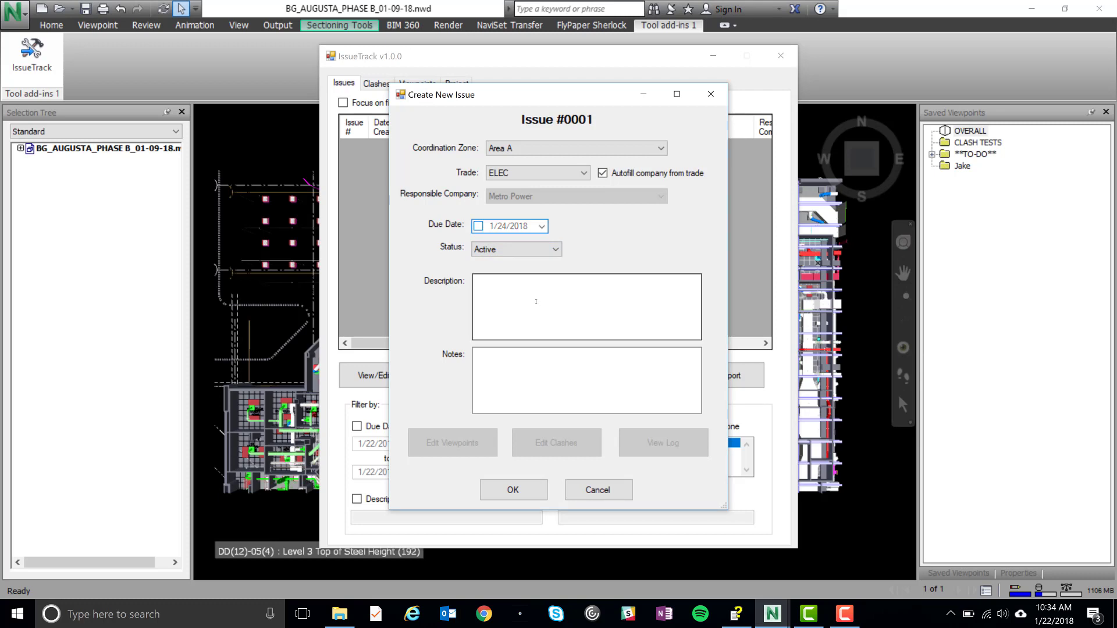
Step: Enter the issue description "Change clearance for 2x4 lights to 12" above ceiling"
click(536, 301)
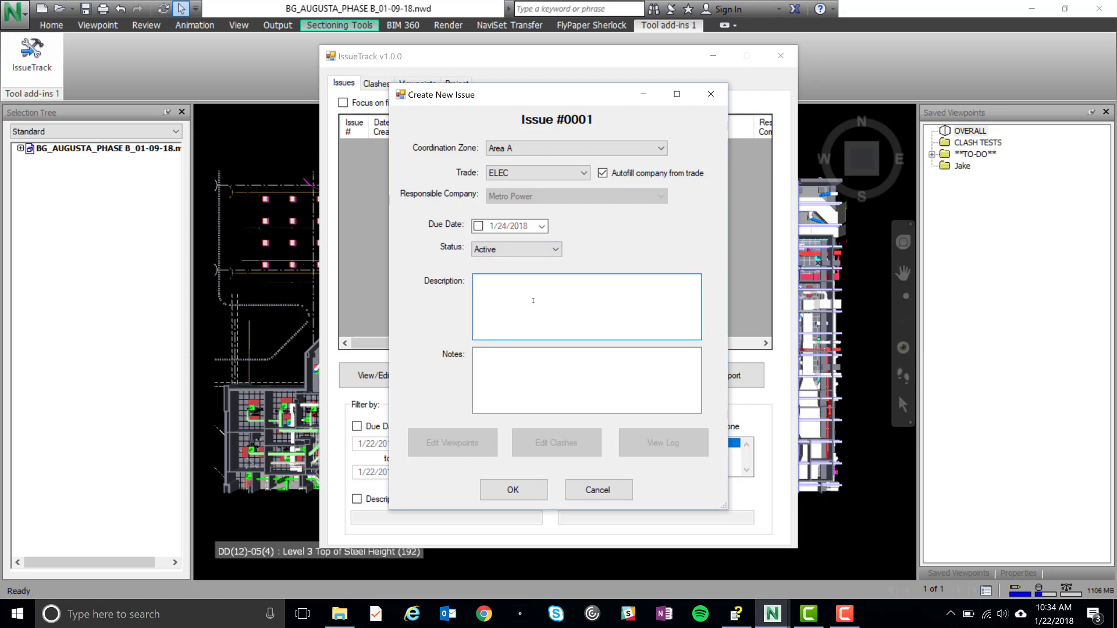
text(Change clearance for 2x4 lights to 12" abov)
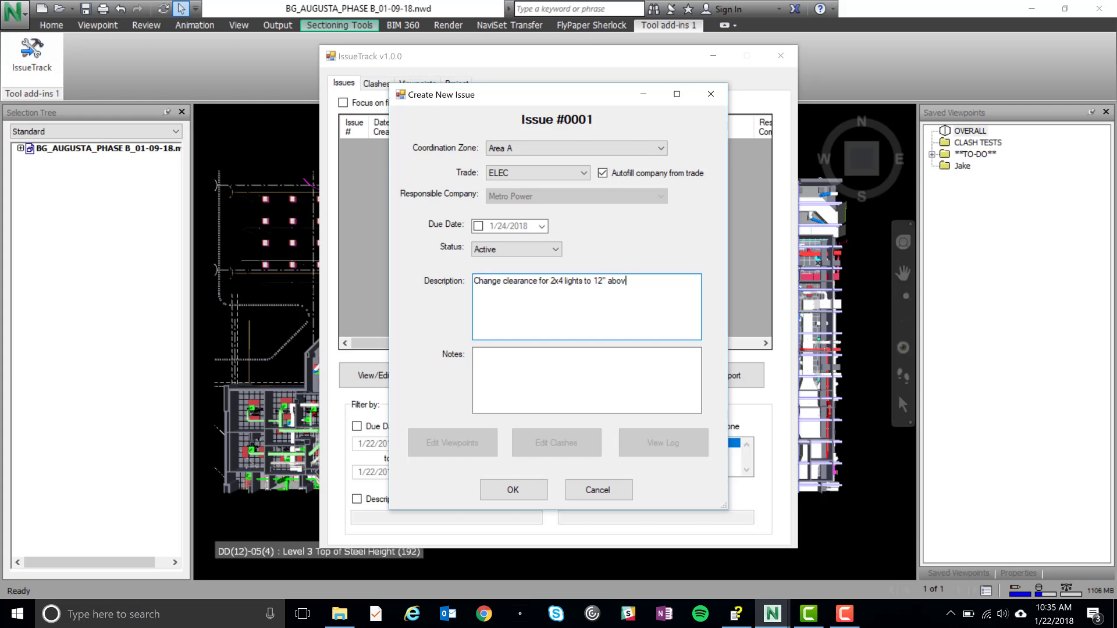
text(e ceiling)
Step: Add the notes "Meeting on 1/20: Checking to see if 9" clearance will work instead." and create the issue
click(538, 391)
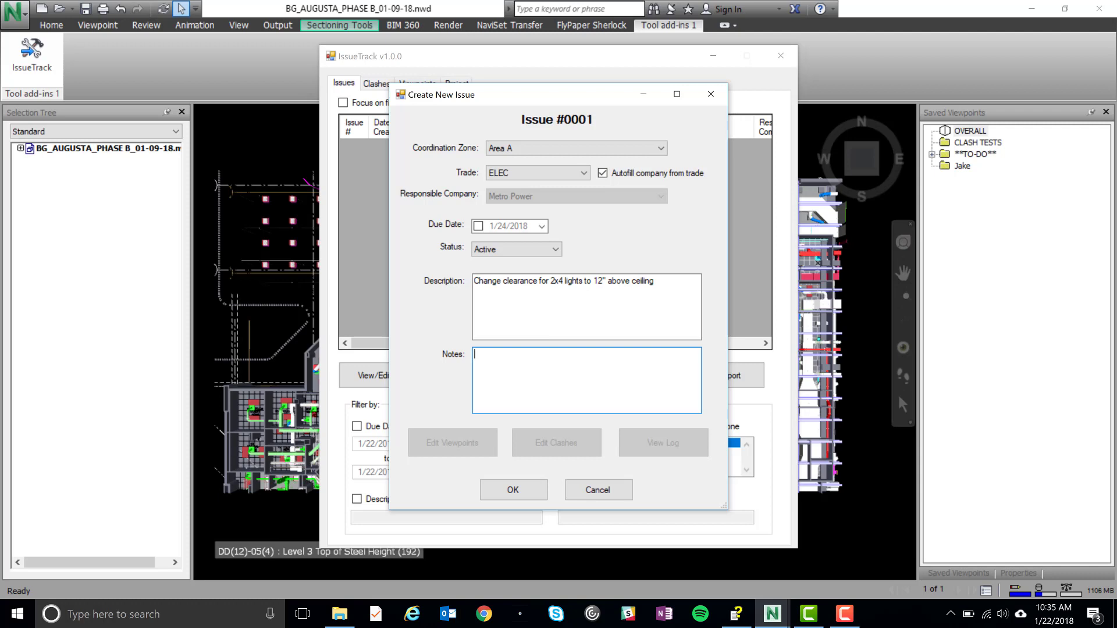
text(Meeting on 1/20: Checking to see if 9" clearance will work instead.)
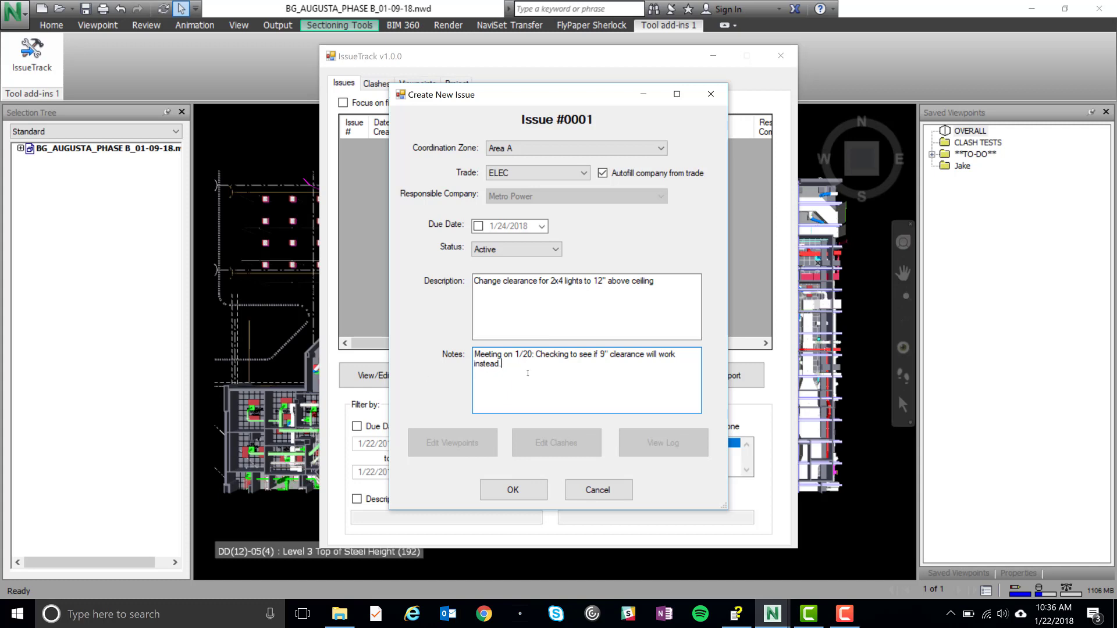
click(514, 490)
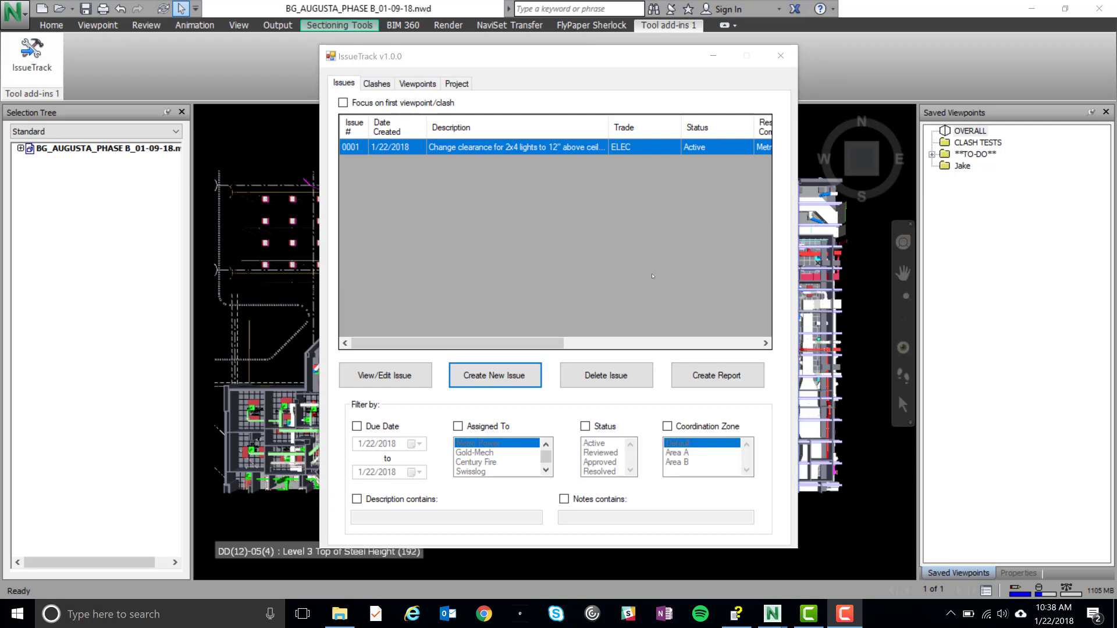
Step: Open issue 0001 for editing and give it a due date of 1/24/2018
click(427, 368)
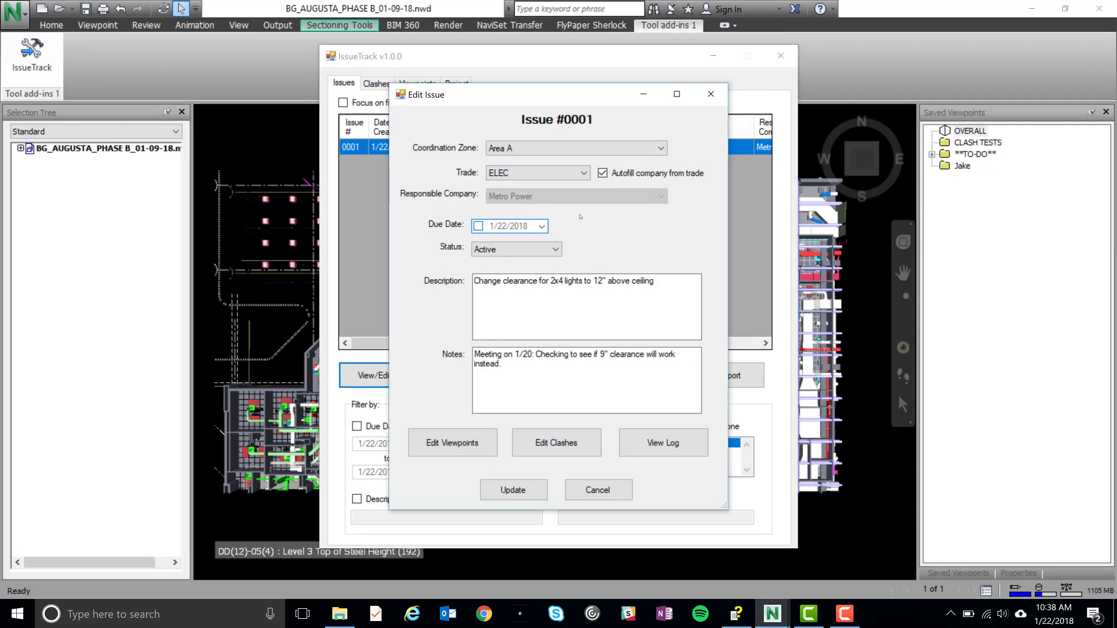
click(477, 227)
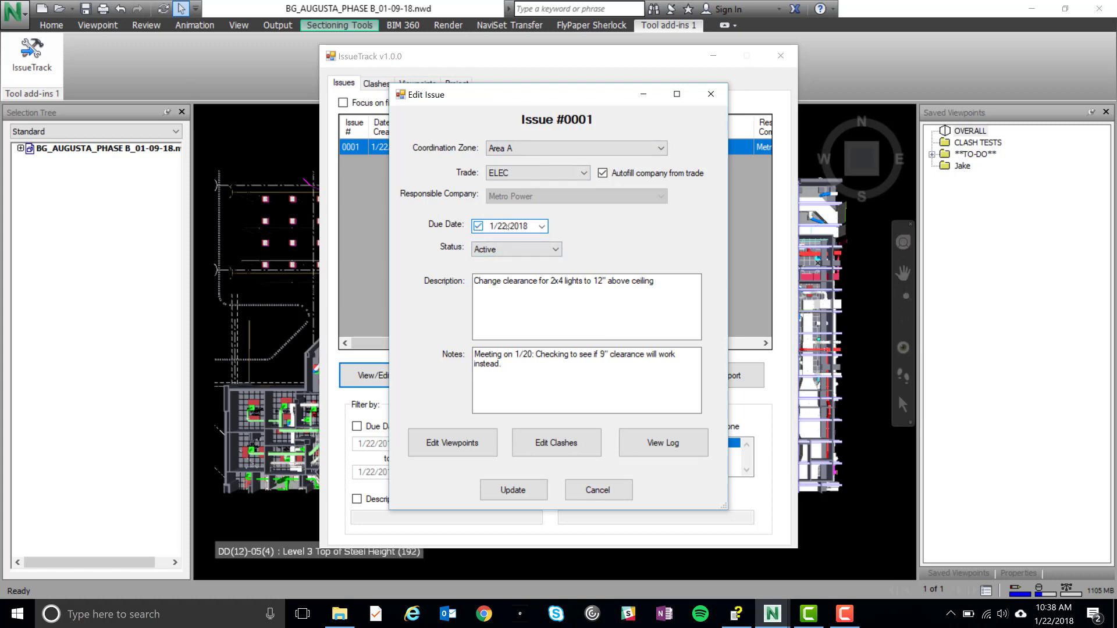
click(541, 226)
click(553, 308)
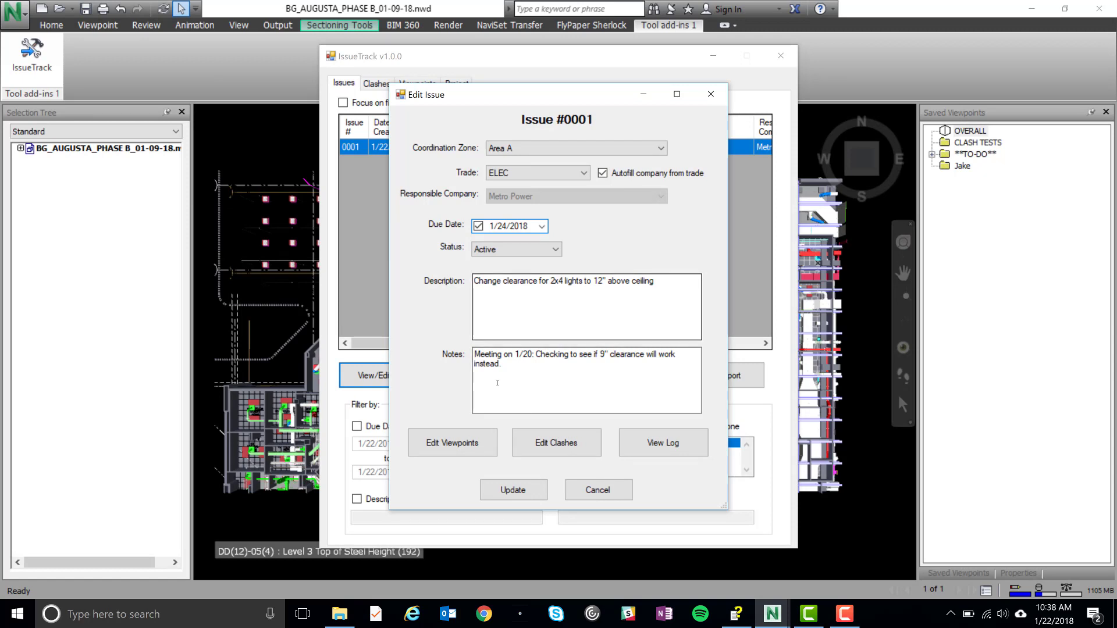
Step: Append the separate note "Meeting on 1/22: Verified that clearance needs to be 12"" and update the issue
click(512, 366)
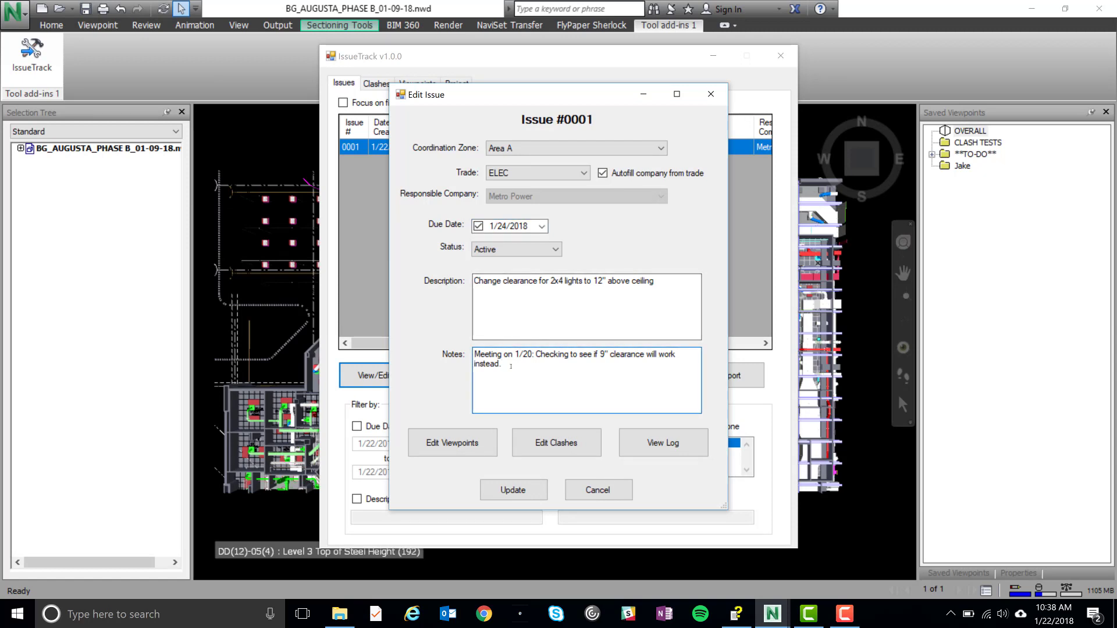
key(Return)
key(Return)
text(Meeting on 1/22: Verified that clearance needs to be 12")
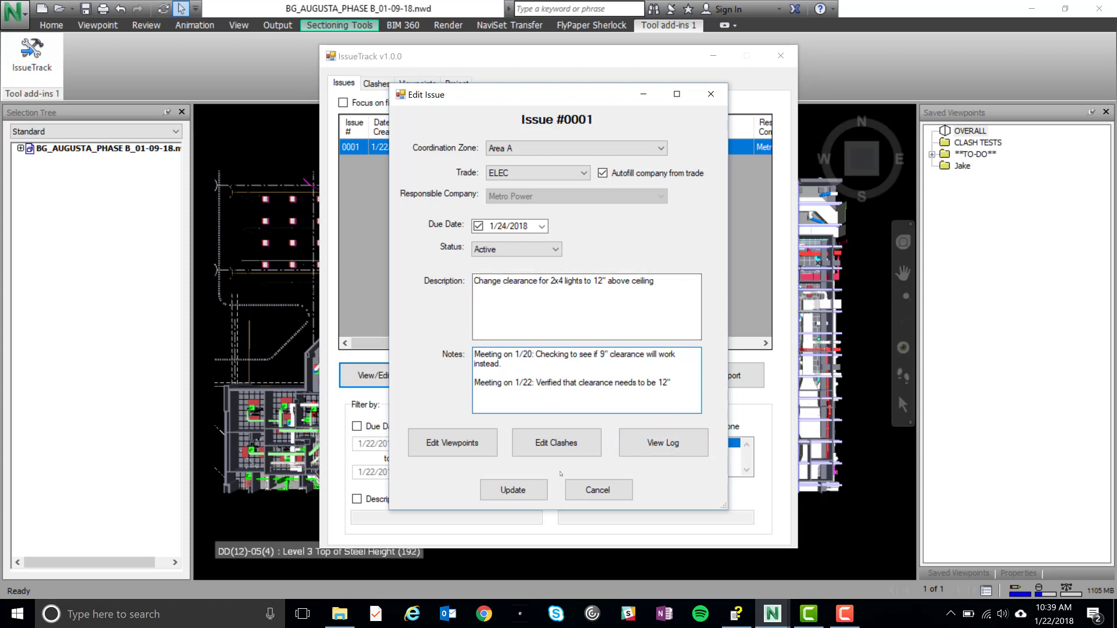
click(504, 491)
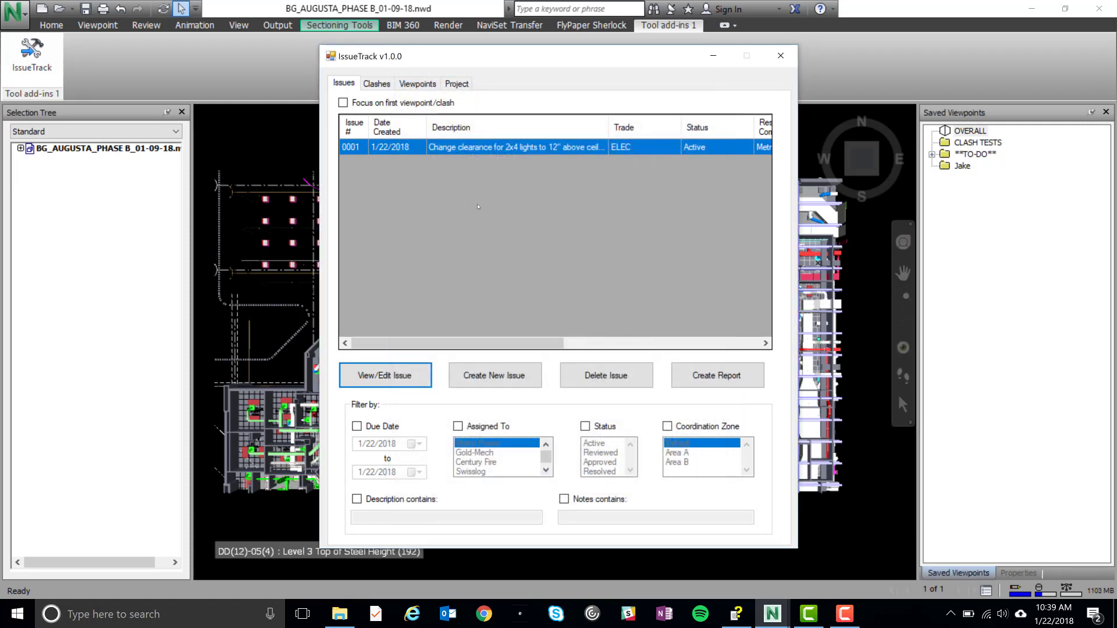
Step: Reopen issue 0001 and review its change log, then return to the issue list
click(376, 375)
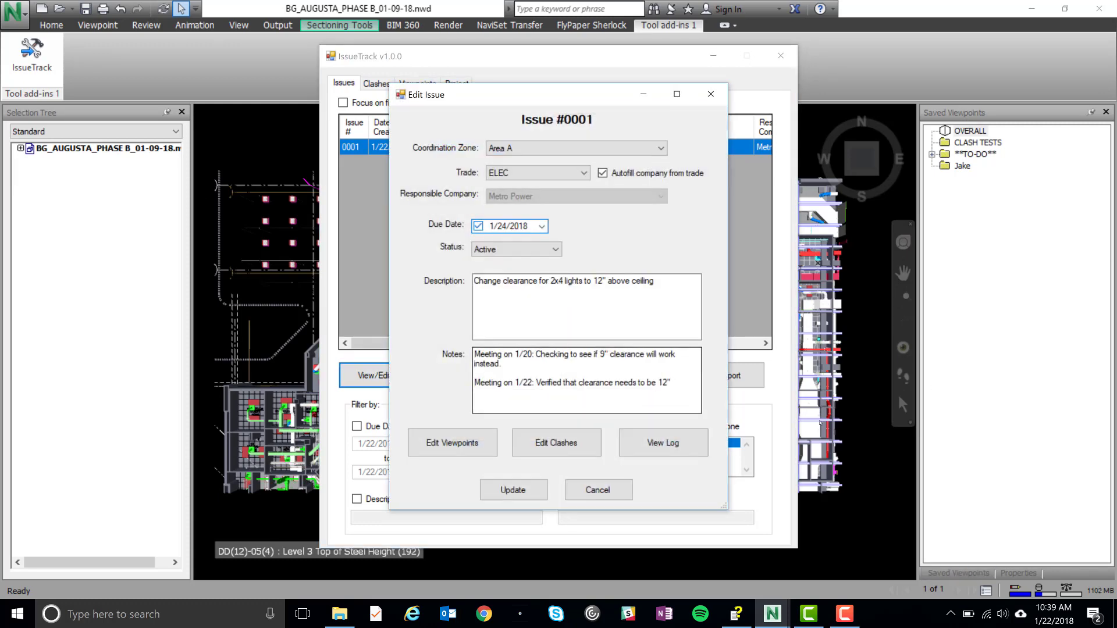
click(675, 446)
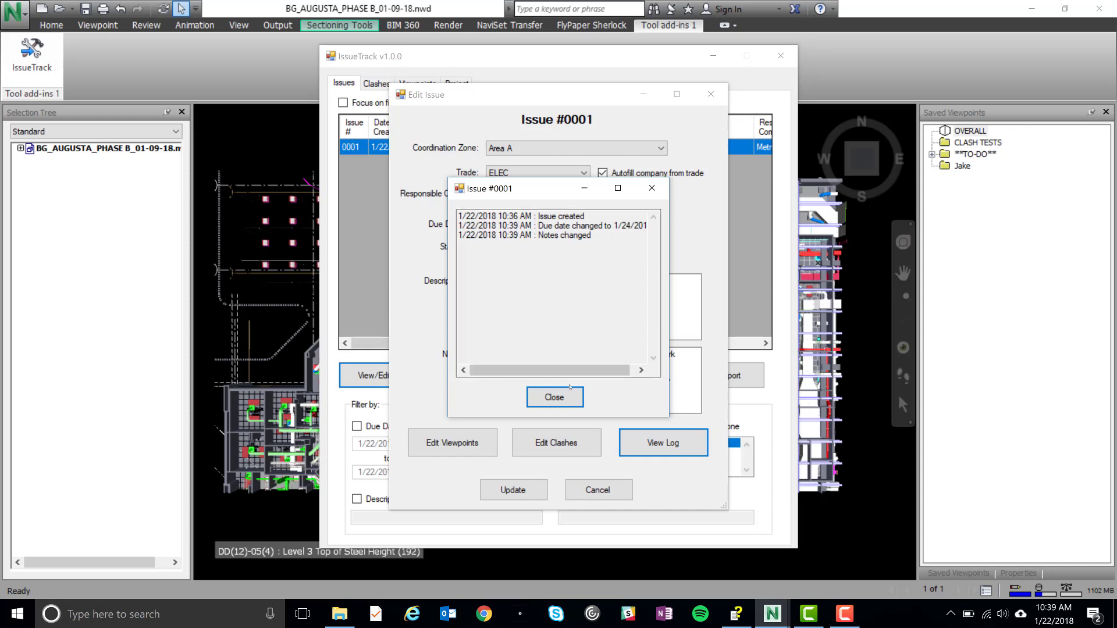
click(555, 397)
click(533, 494)
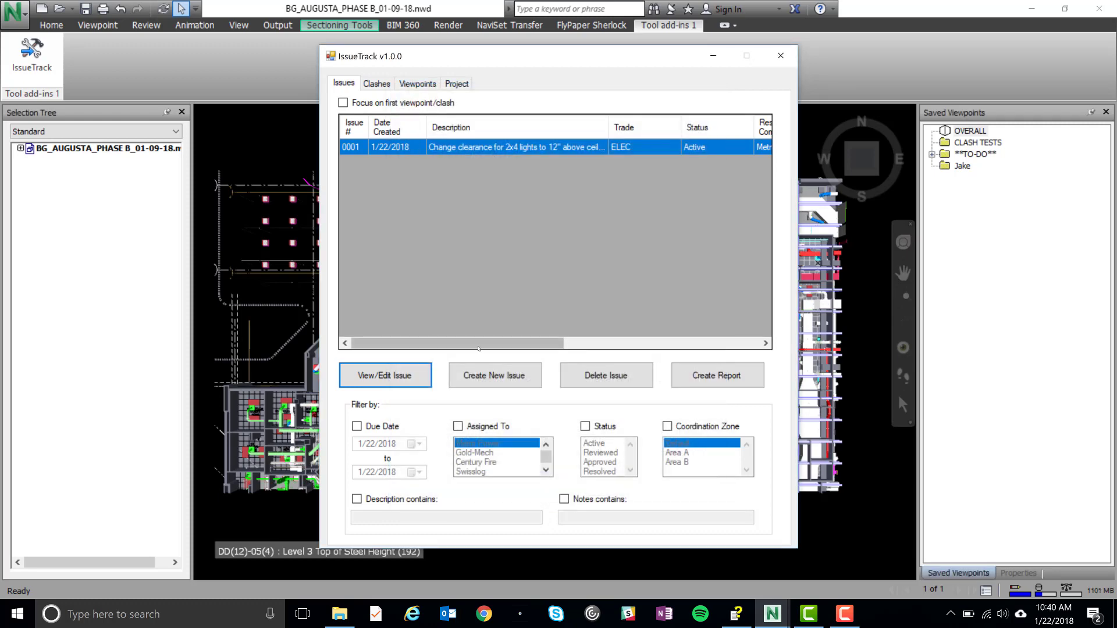
Step: Start a second issue and set its coordination zone to Area B
click(494, 376)
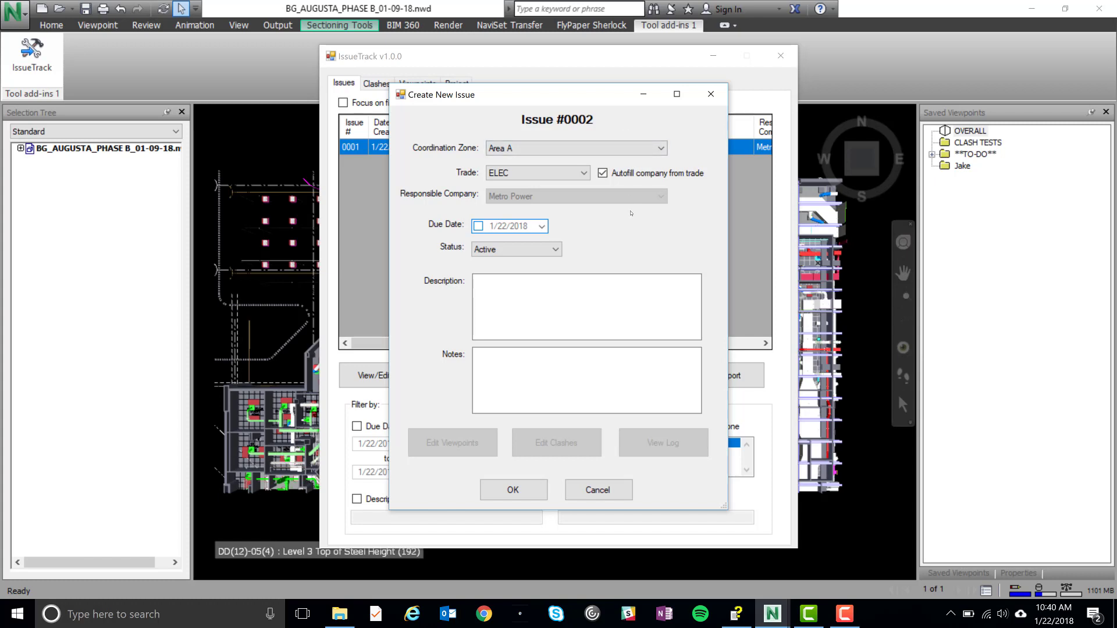
click(660, 148)
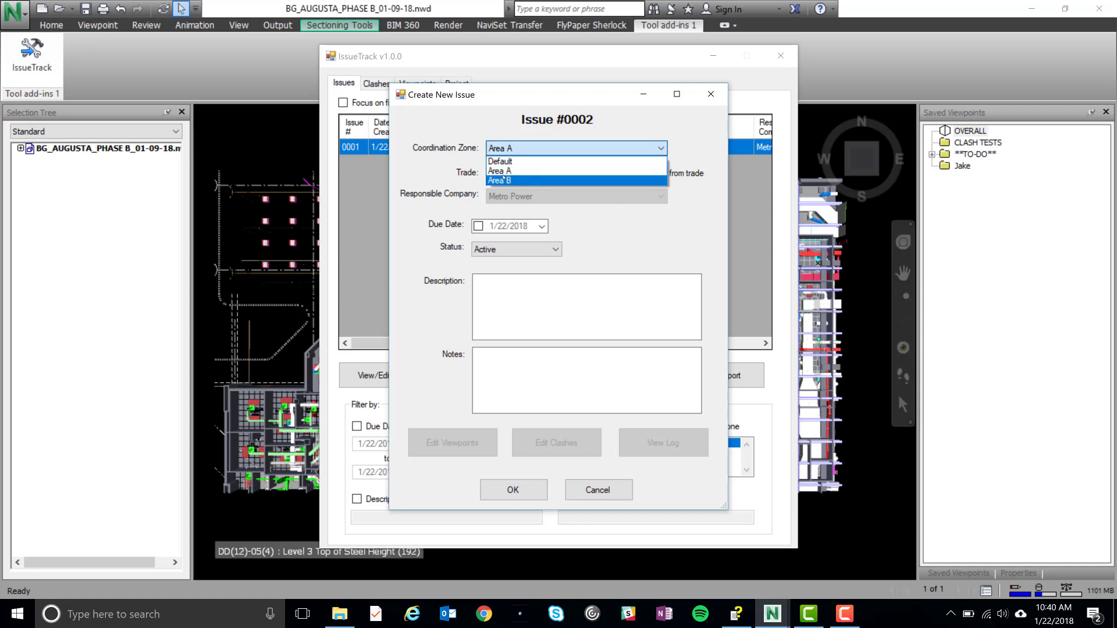
click(507, 172)
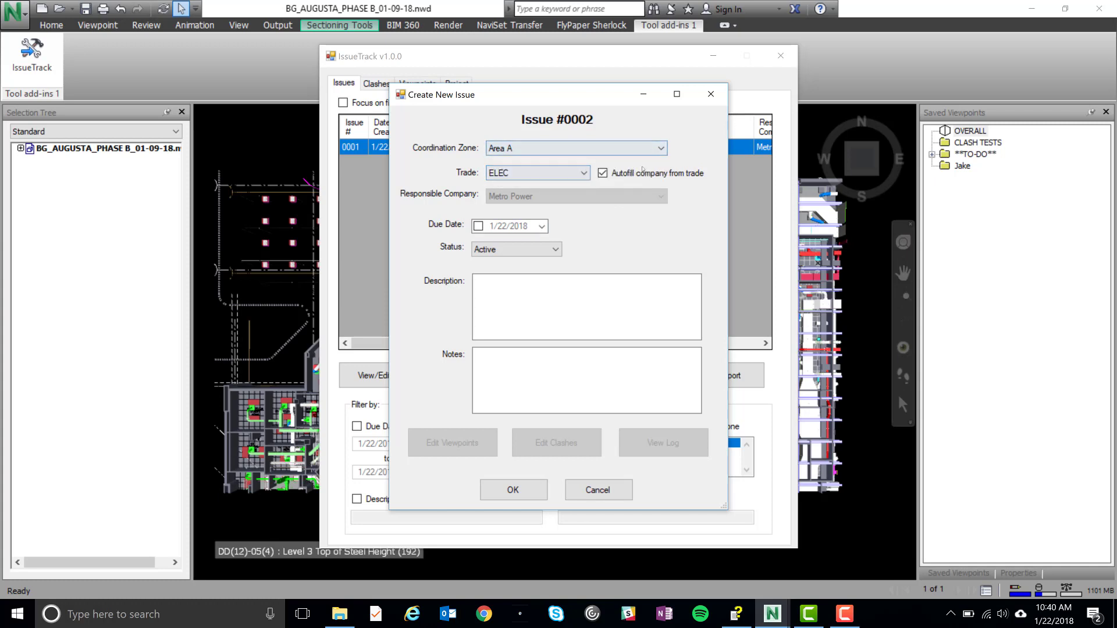
click(582, 149)
click(506, 180)
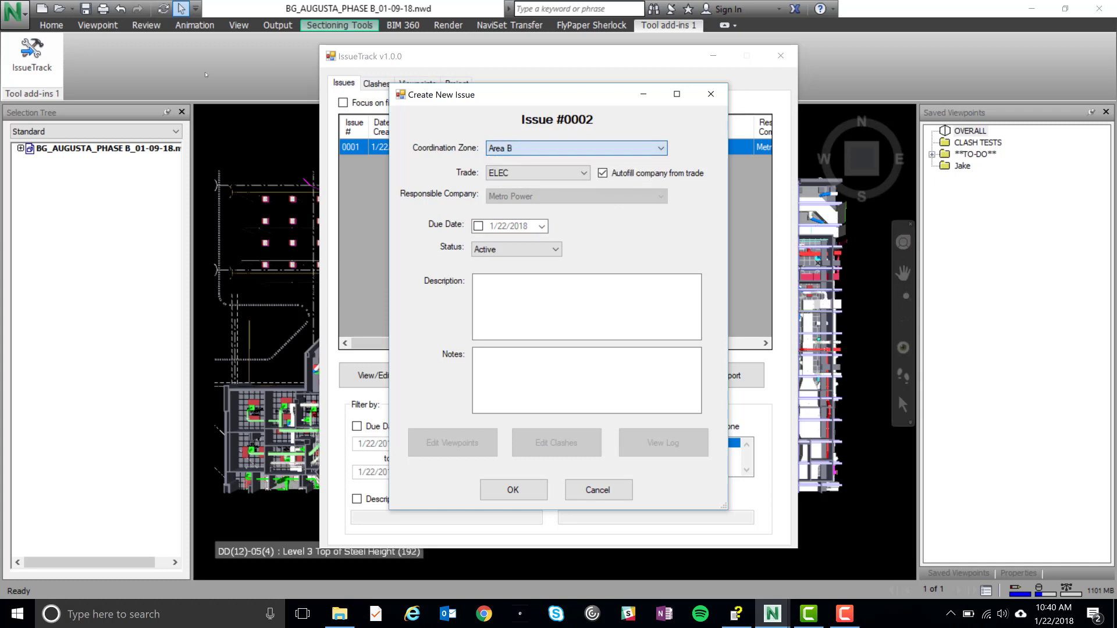
Step: Leave the trade blank, disable autofilling the company from trade, and set the responsible company to Architect
click(561, 176)
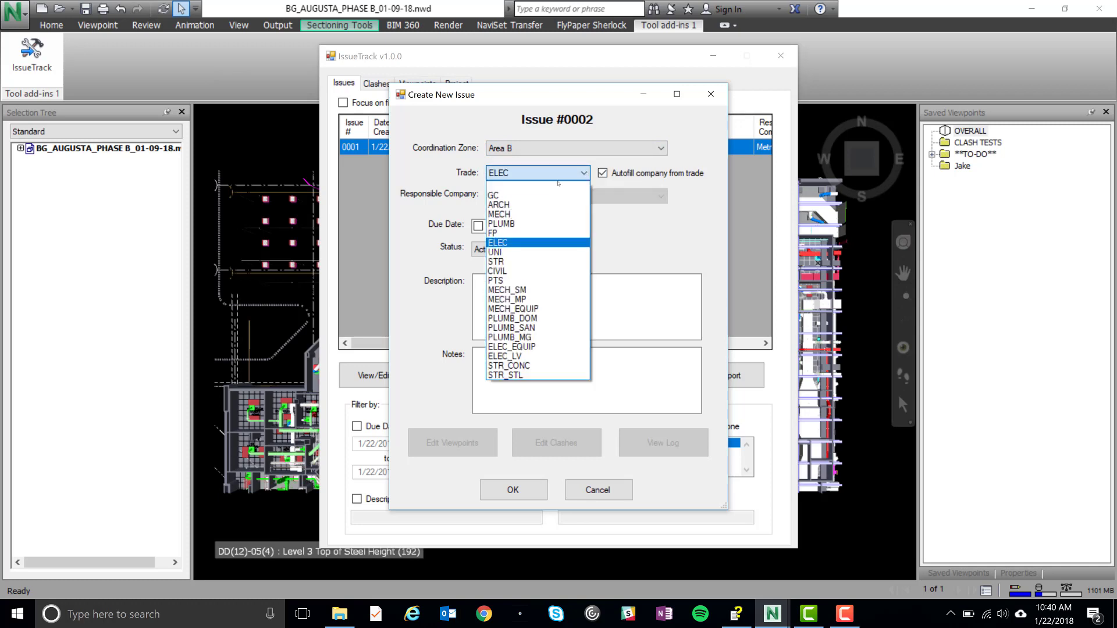
click(506, 186)
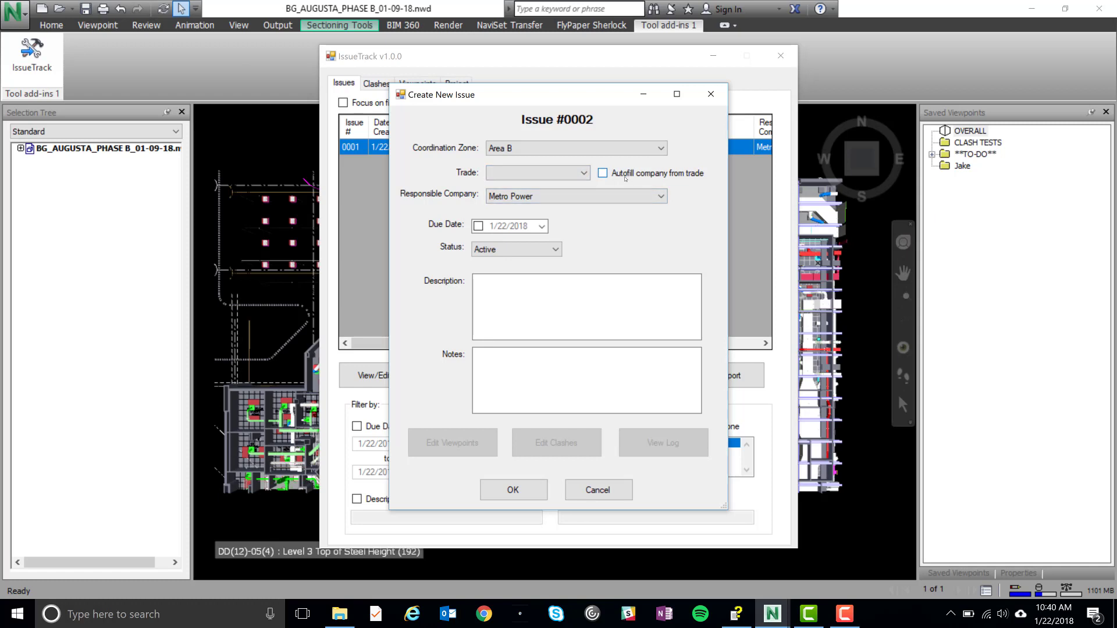
click(661, 197)
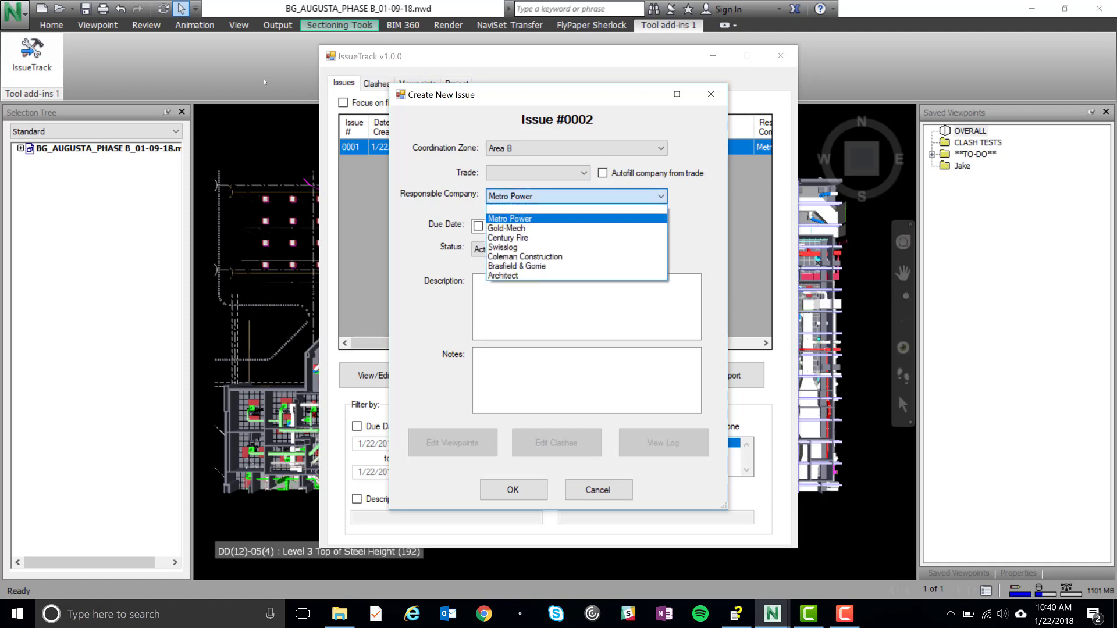
click(521, 277)
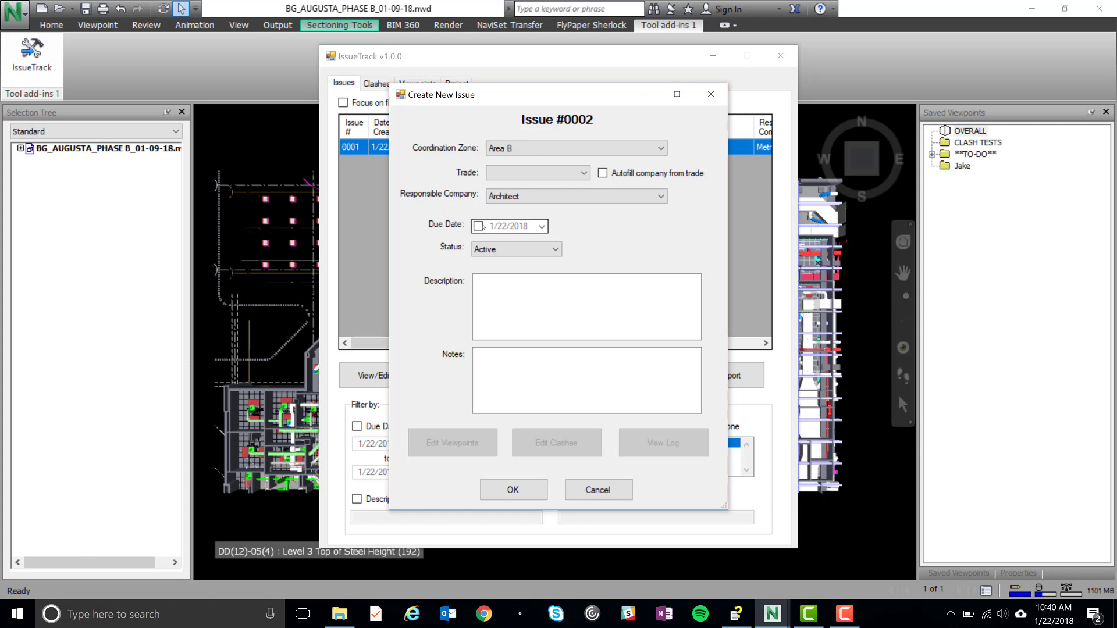
Step: Give the second issue a due date of 1/27/2018 and set its status to Reviewed
click(477, 225)
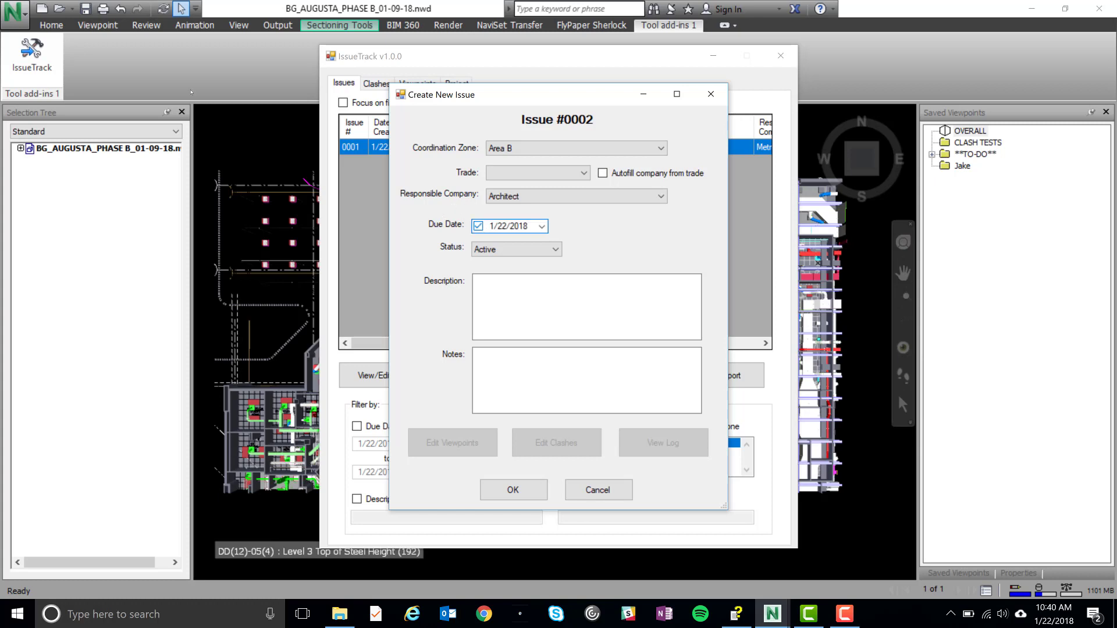
click(542, 227)
click(620, 307)
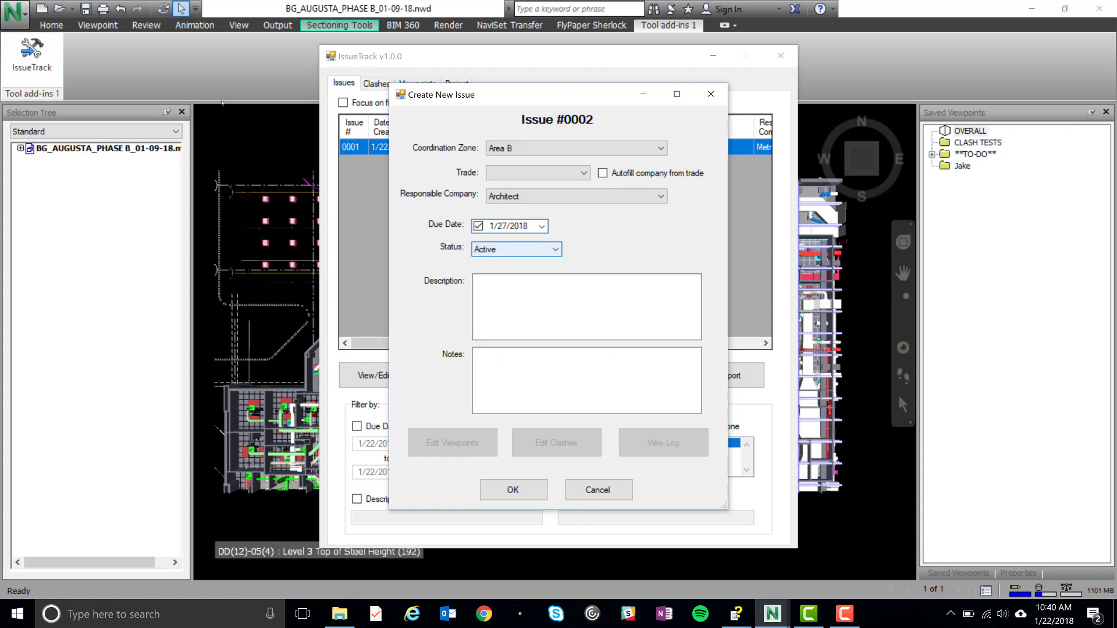
click(556, 249)
click(494, 273)
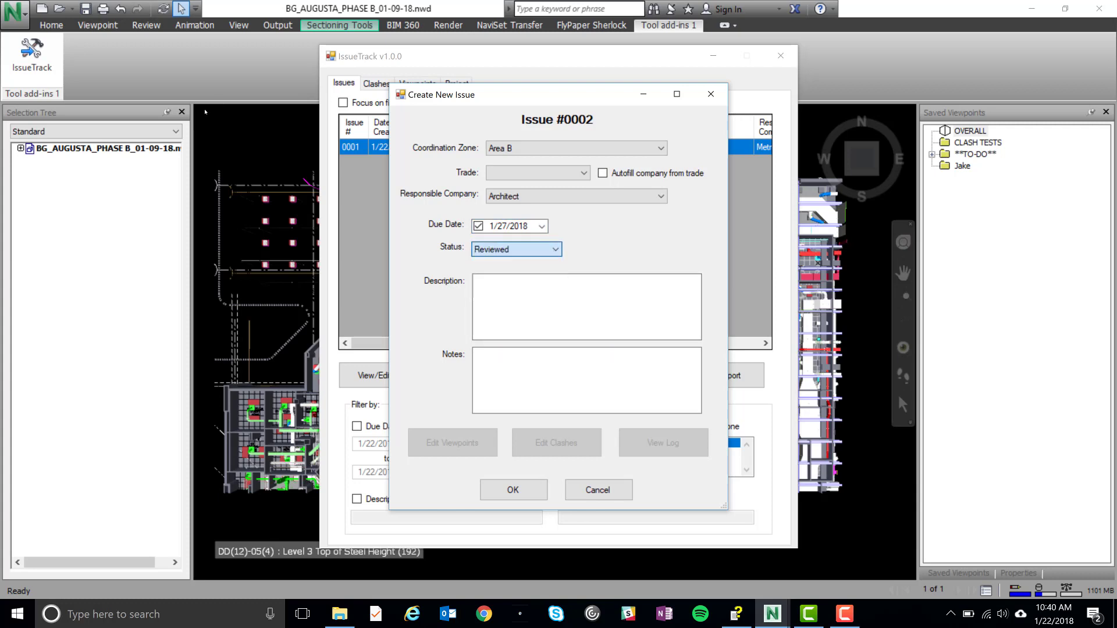
Step: Enter the description "Look into using low-profile lights in high ceiling areas" and create the issue
click(541, 301)
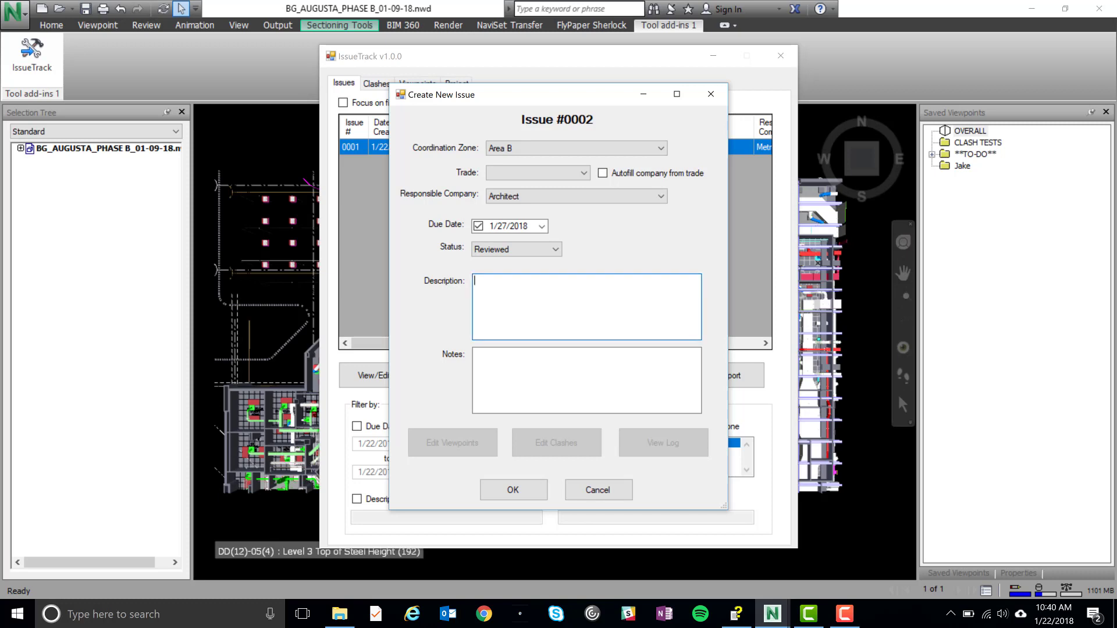
text(Look into using low-profile lights in high ceiling areas)
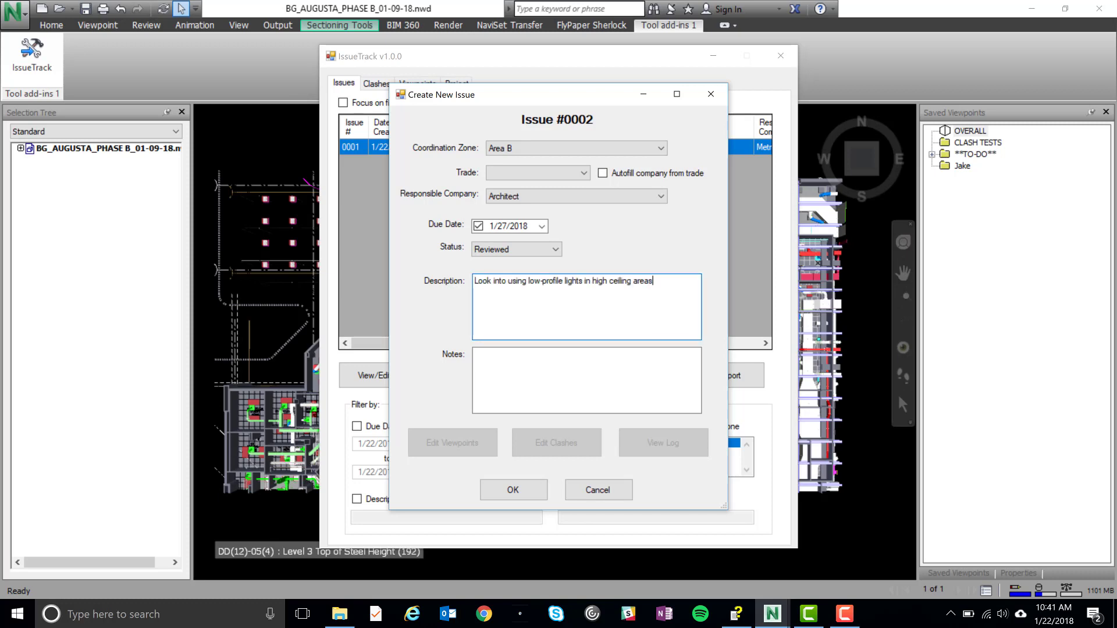
click(524, 490)
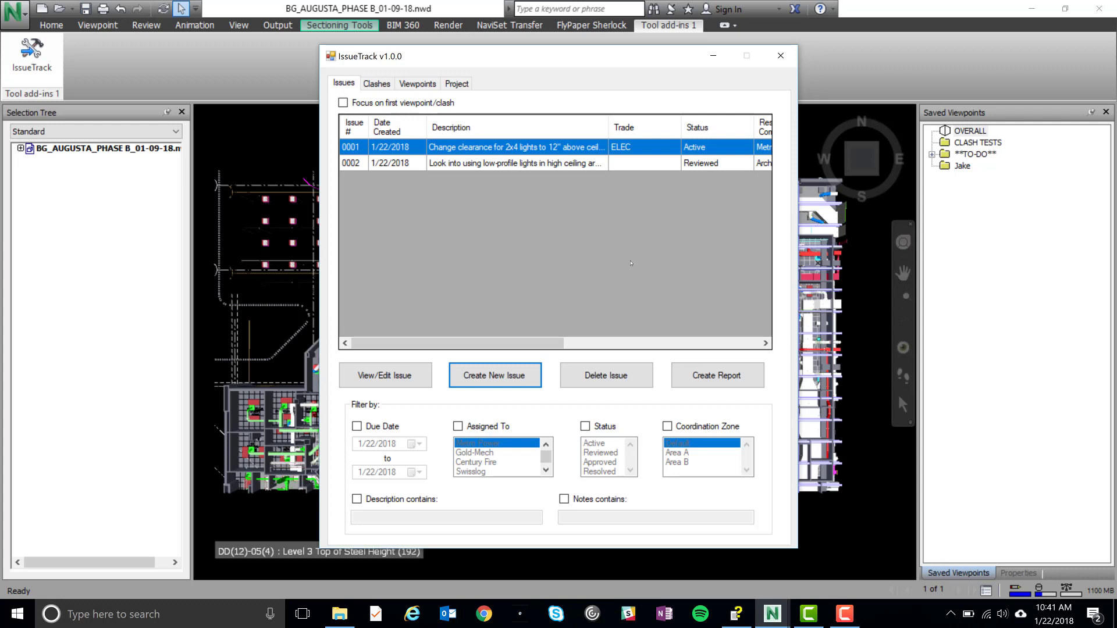
Step: Delete issue 0001, about the clearance for 2x4 lights
click(602, 376)
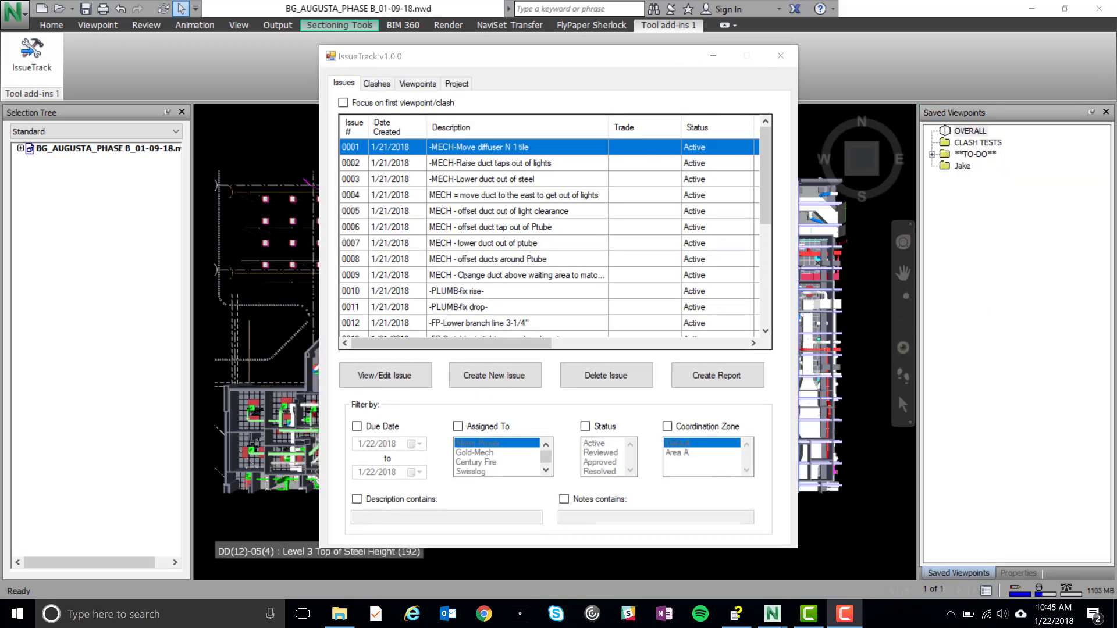
Step: Bulk-edit issues 0001 to 0009, assigning them to coordination zone Area A and trade MECH with the company autofilled
shift+click(465, 280)
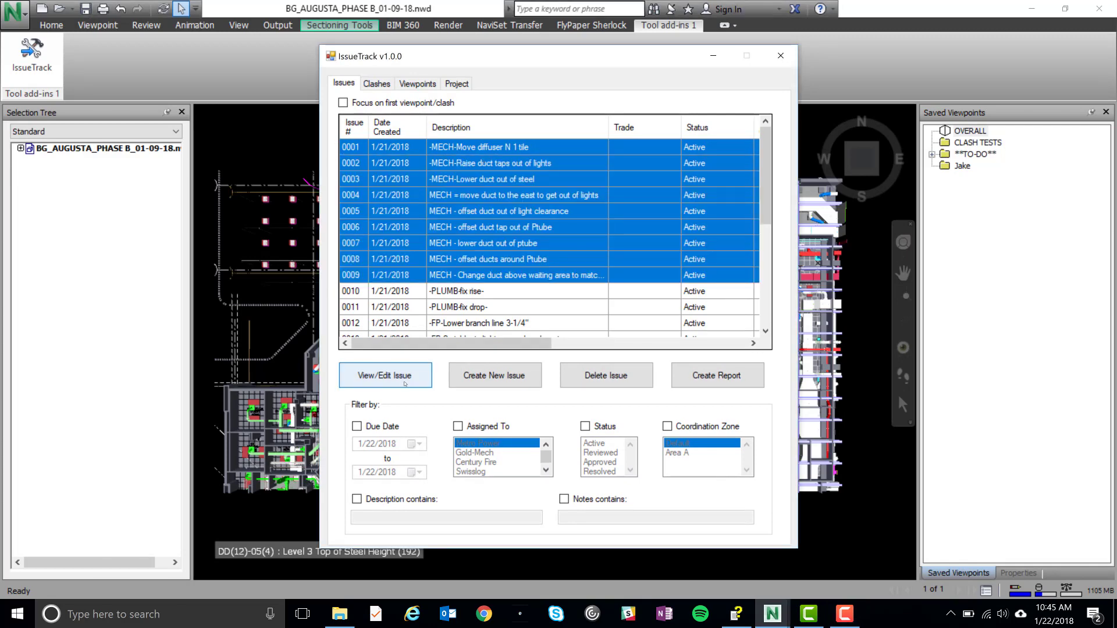
click(385, 375)
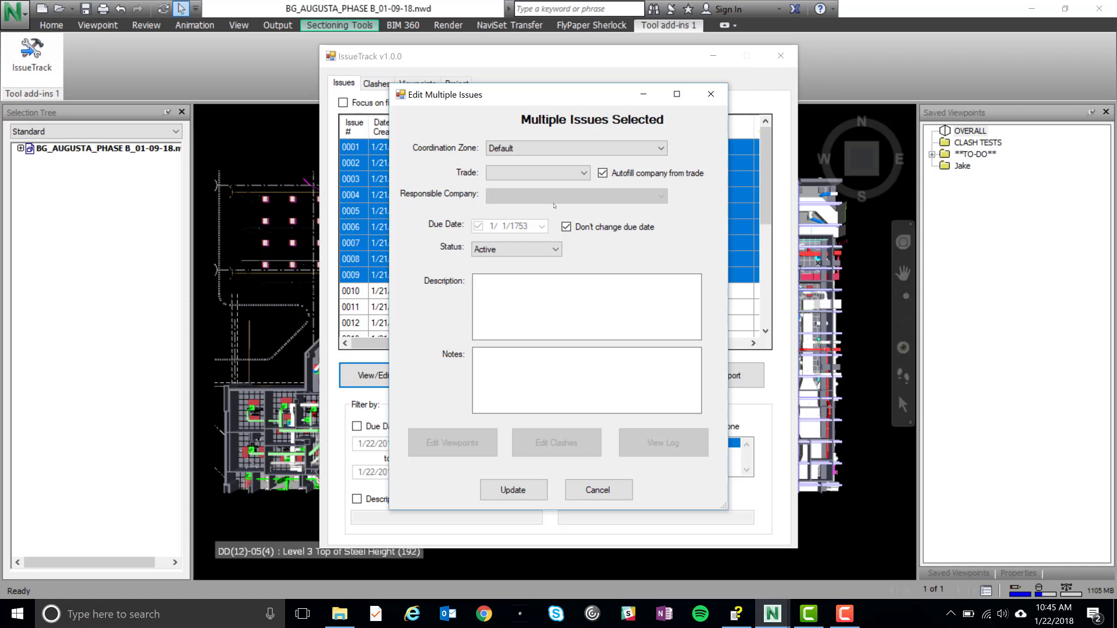
click(616, 149)
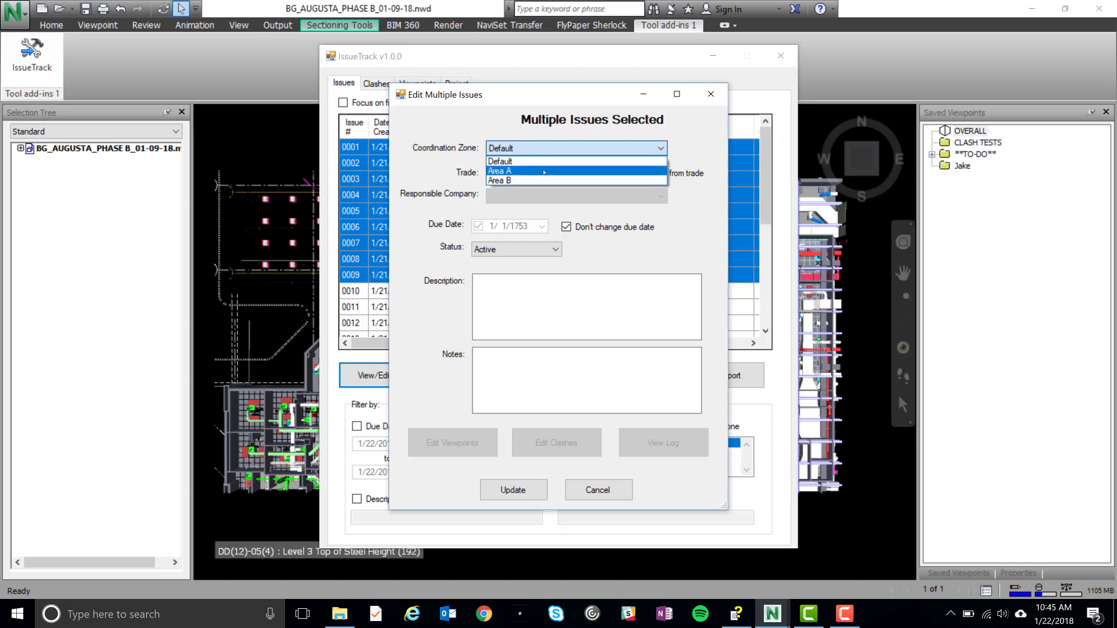
click(524, 167)
click(584, 173)
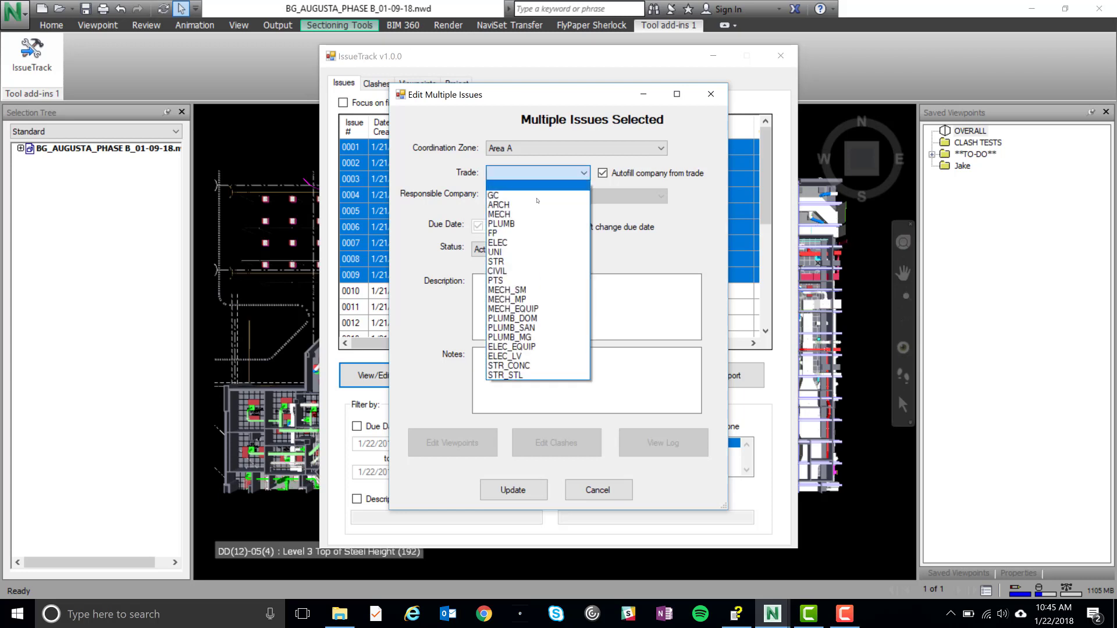
click(512, 214)
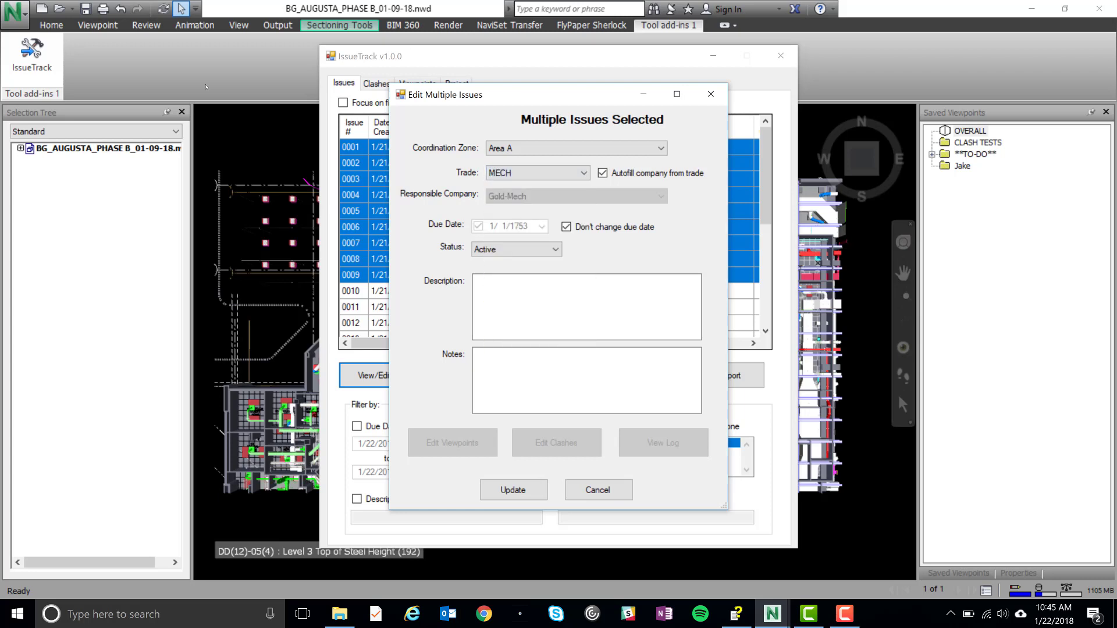
click(576, 286)
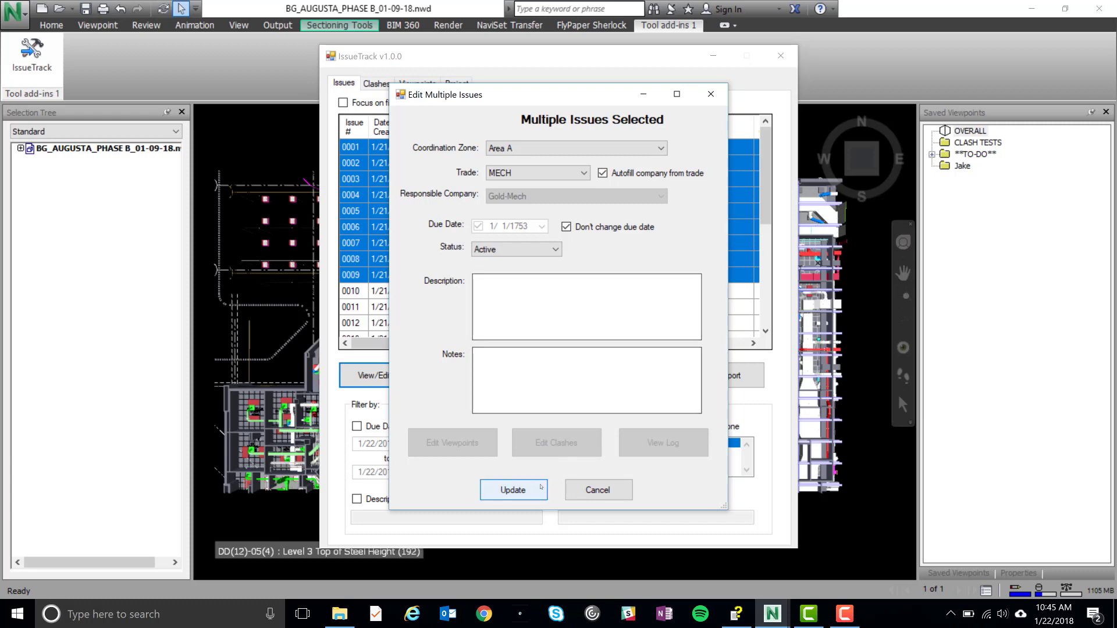
click(513, 489)
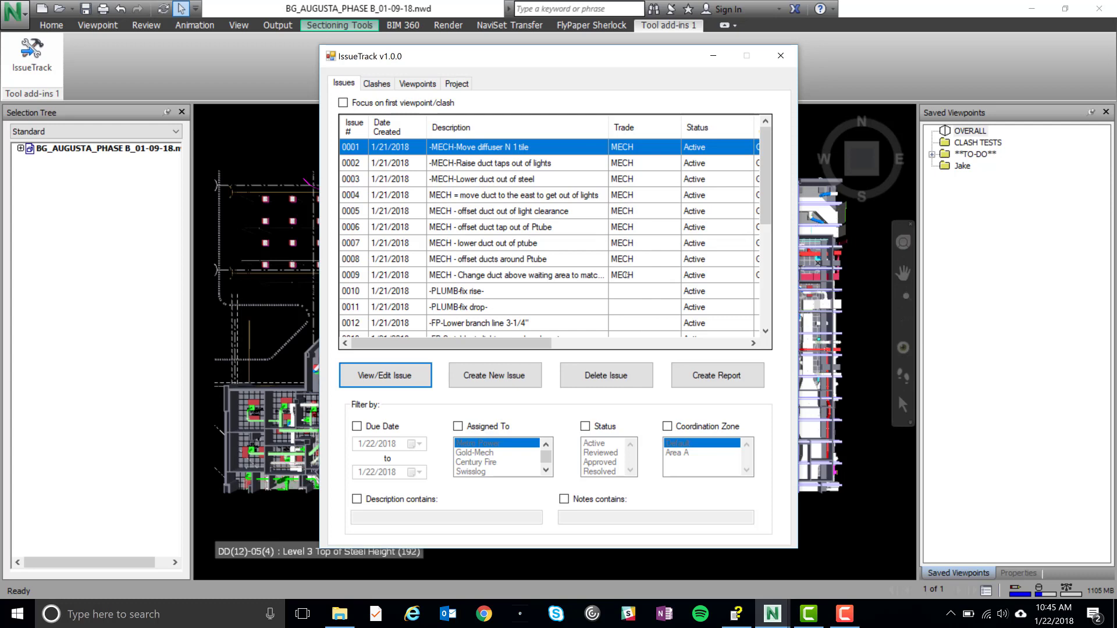
Step: Bulk-edit issues 0019 to 0025, assigning them to coordination zone Area B and trade FP with the company autofilled
scroll(507, 263, down, 2)
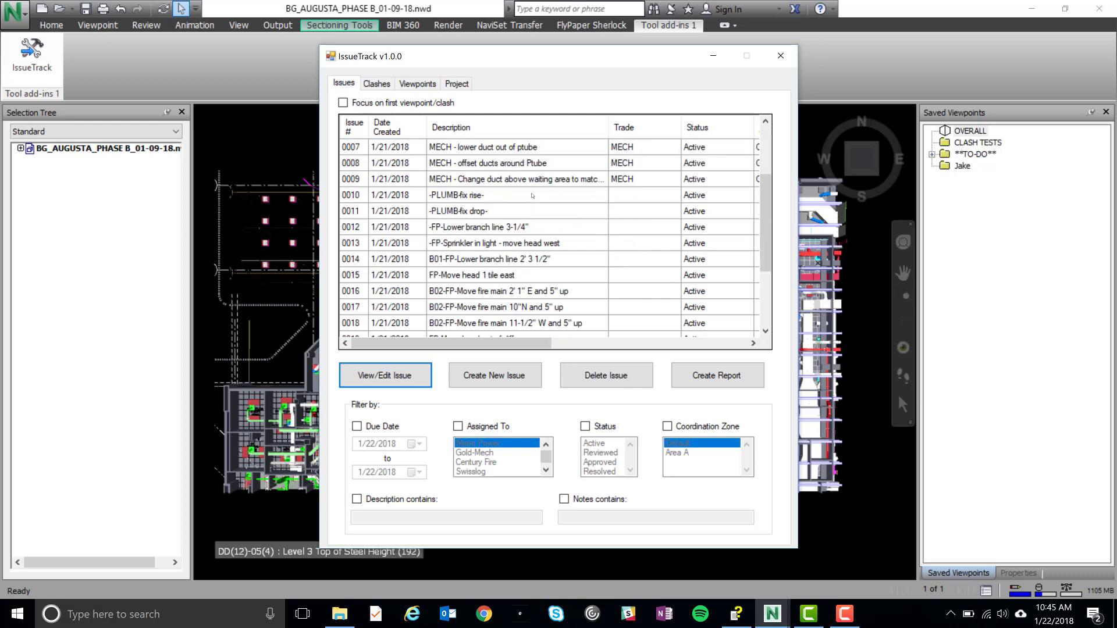
scroll(533, 196, down, 3)
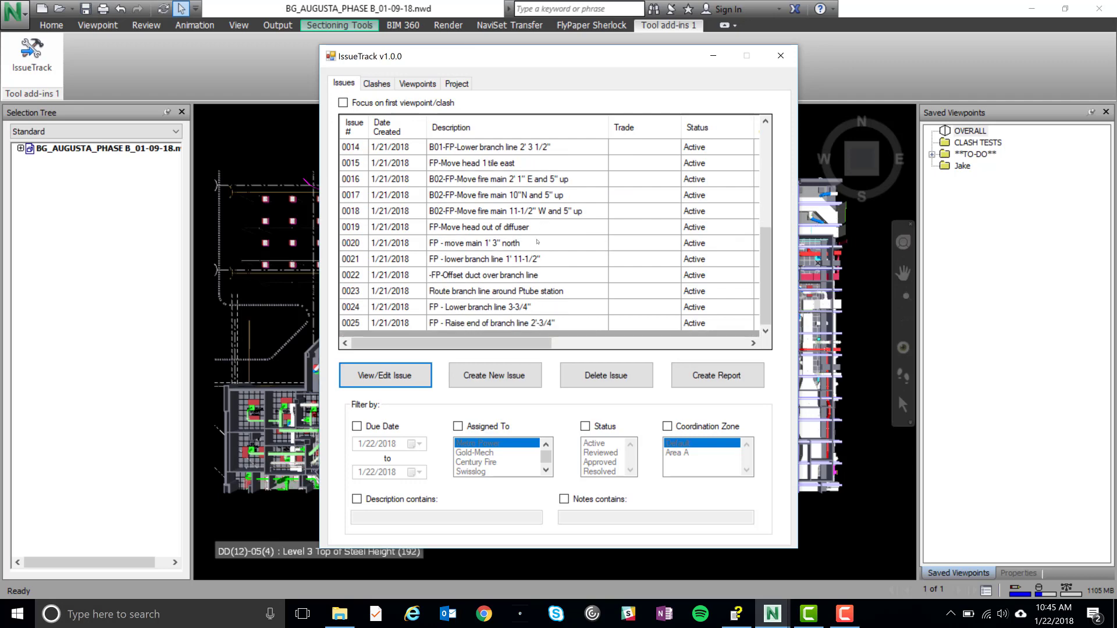
click(531, 230)
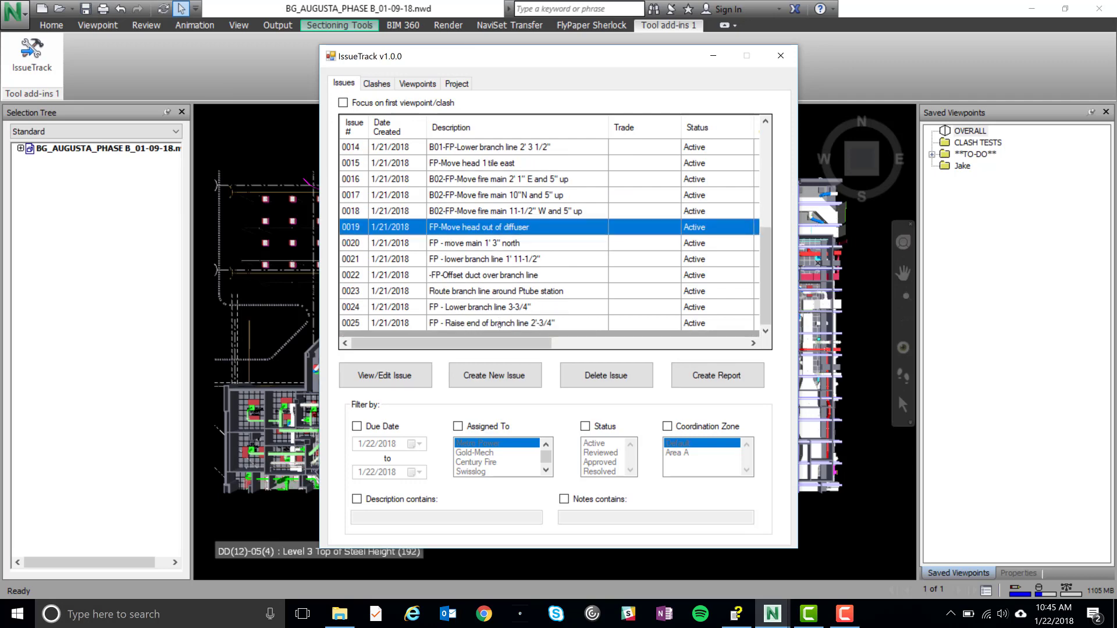
shift+click(499, 325)
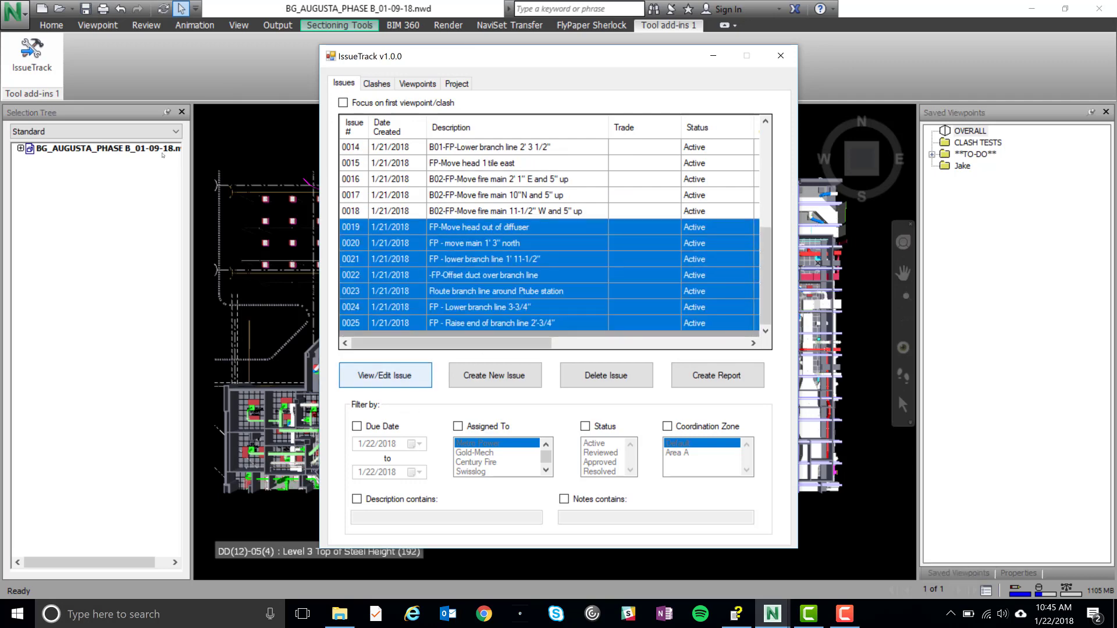
click(389, 377)
click(595, 150)
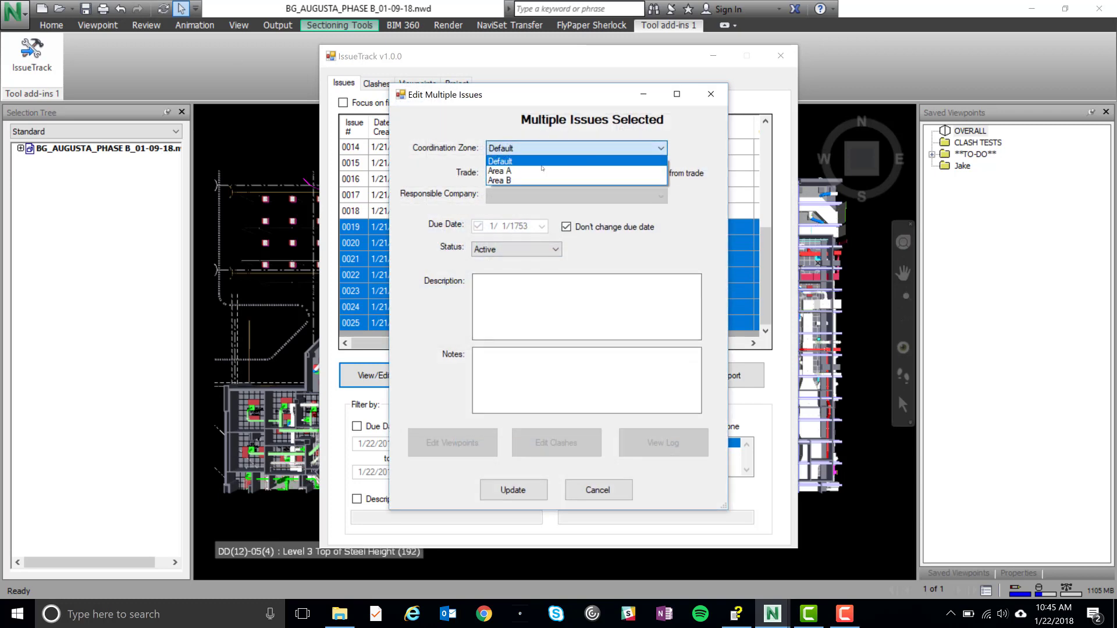
click(549, 176)
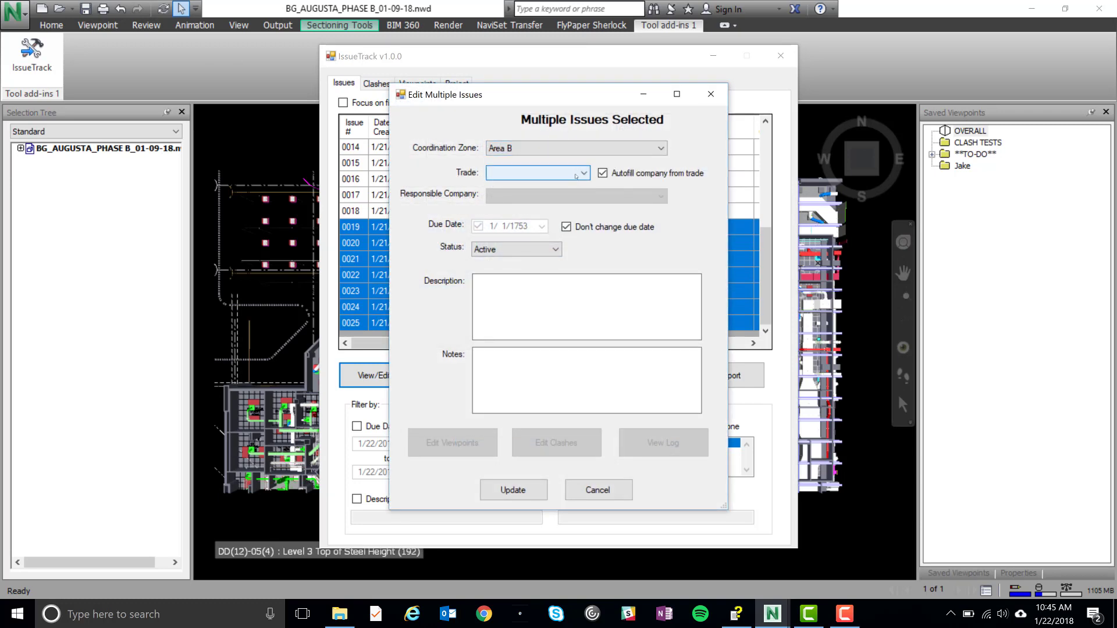
click(549, 175)
click(524, 229)
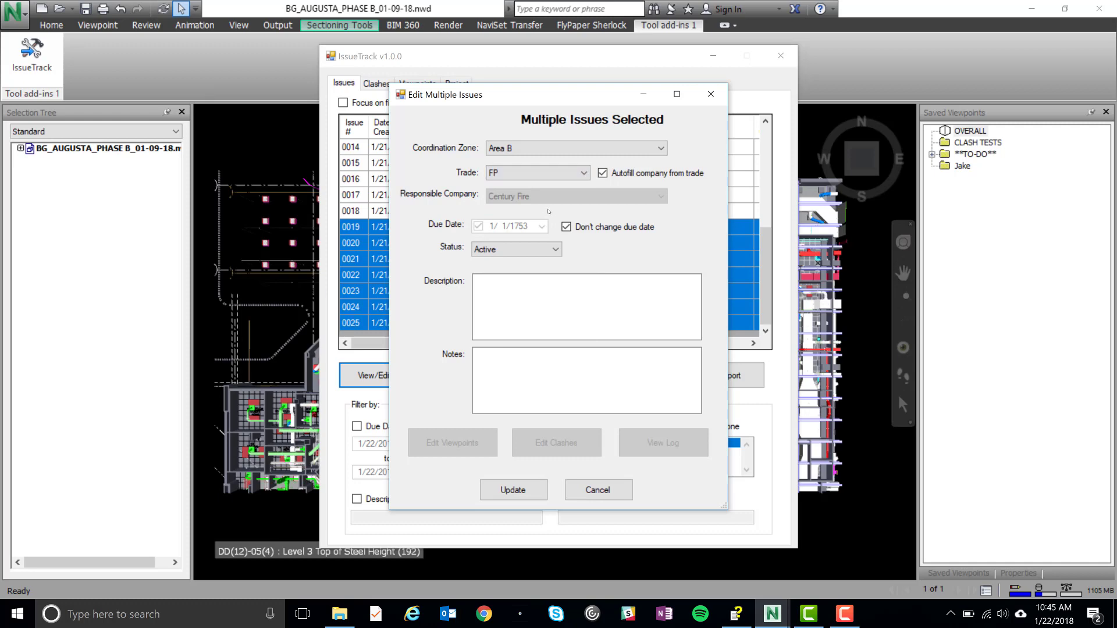
click(511, 491)
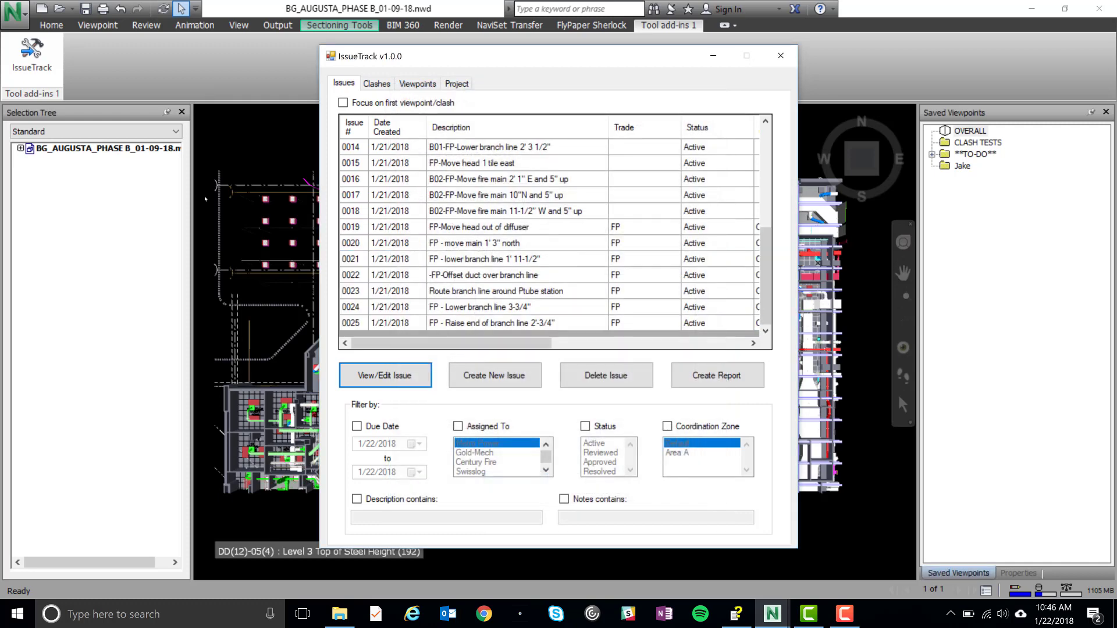
Step: Open the two PLUMB issues, 0010 and 0011, together for editing
scroll(549, 233, up, 3)
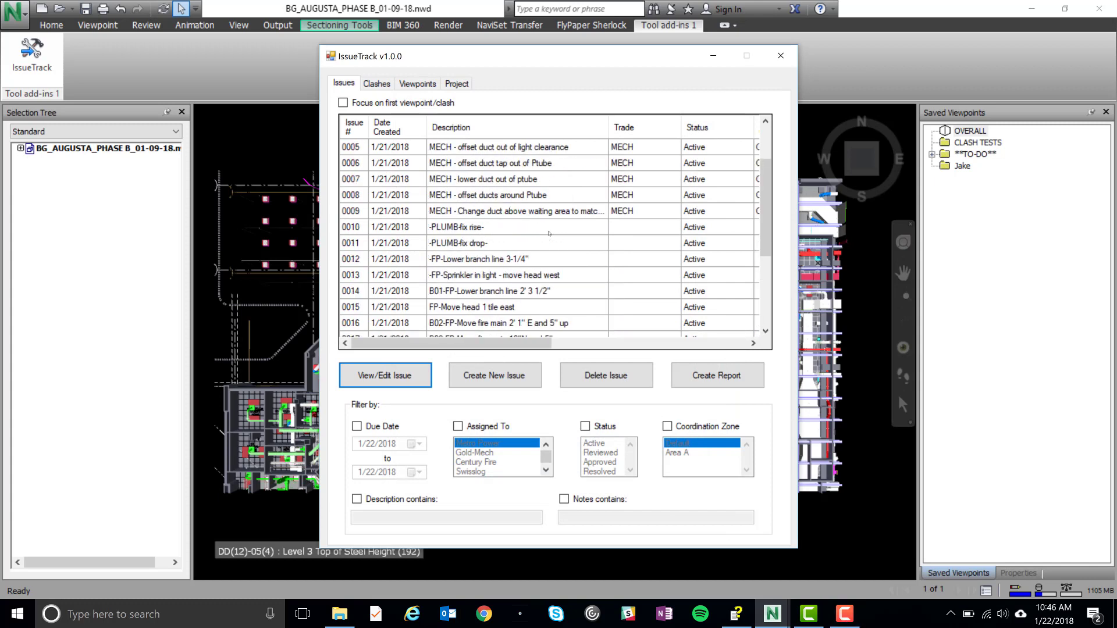
click(511, 226)
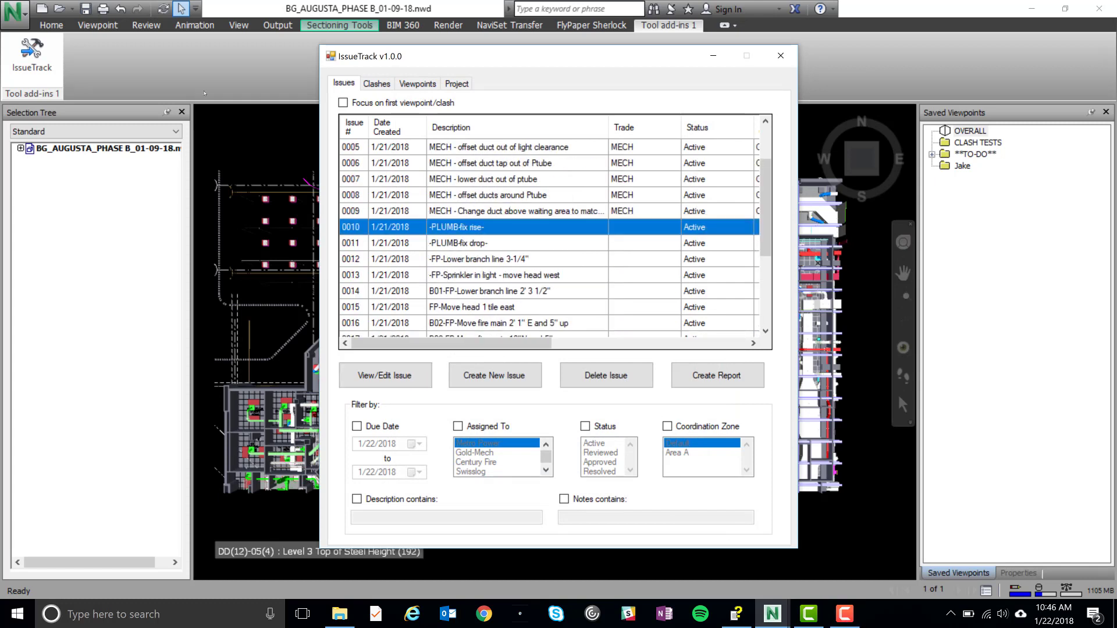
shift+click(500, 247)
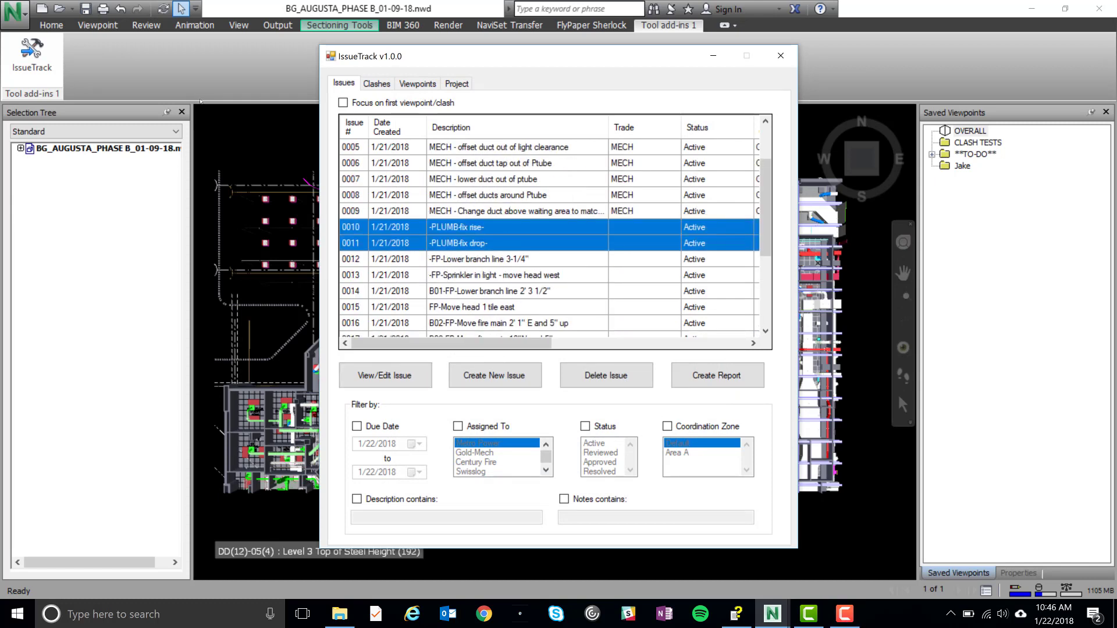
click(391, 381)
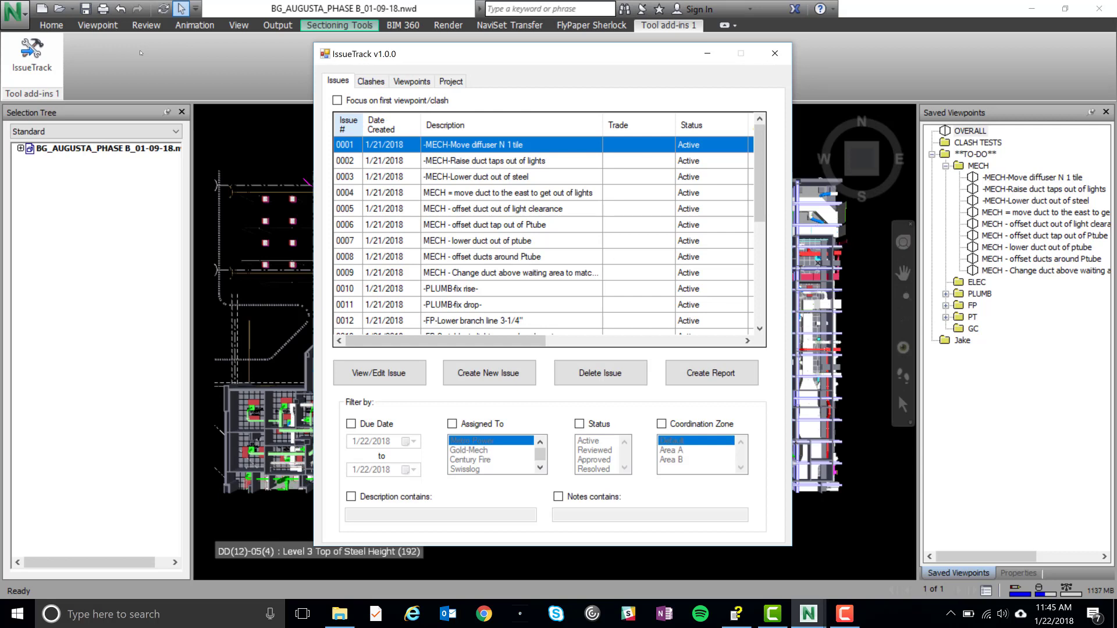
Step: Sort the issues list by descending issue number, and by description in ascending and descending order
click(348, 125)
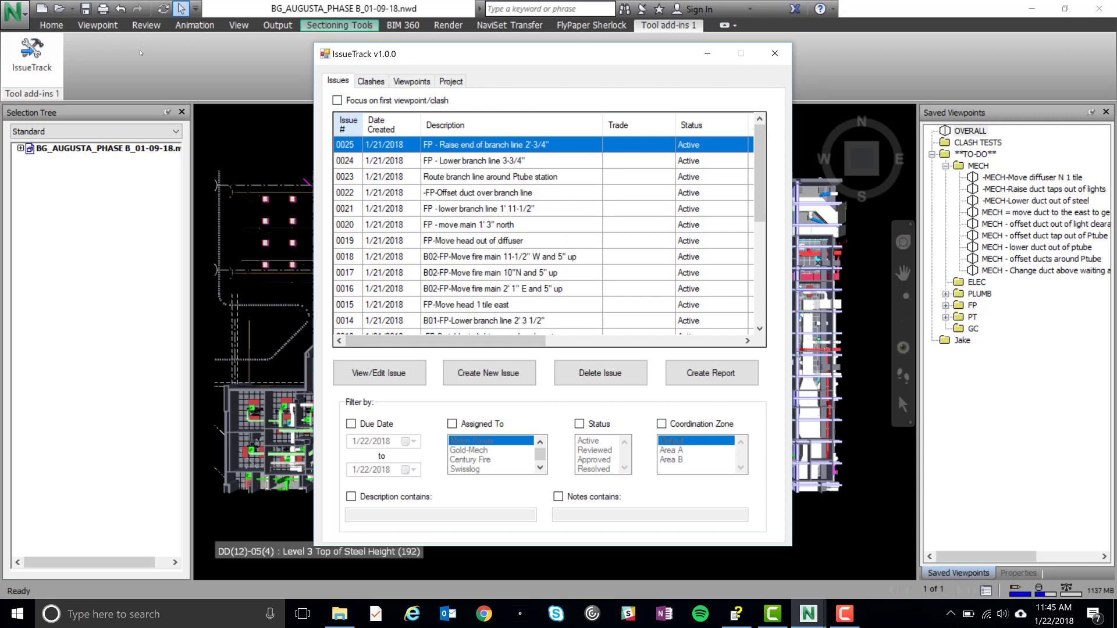
click(529, 128)
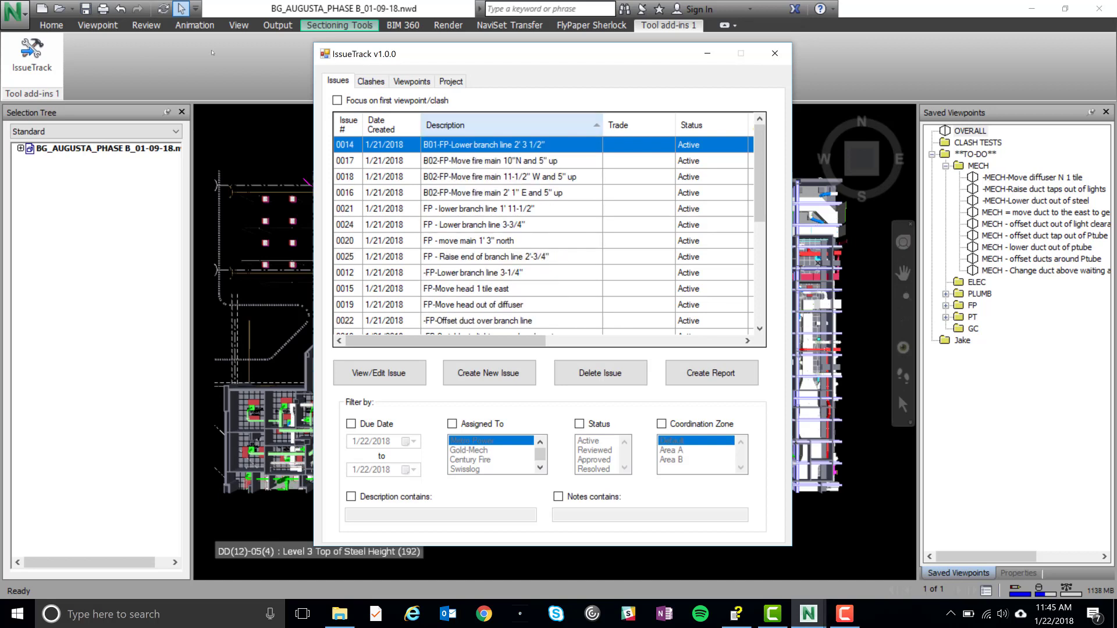
click(512, 125)
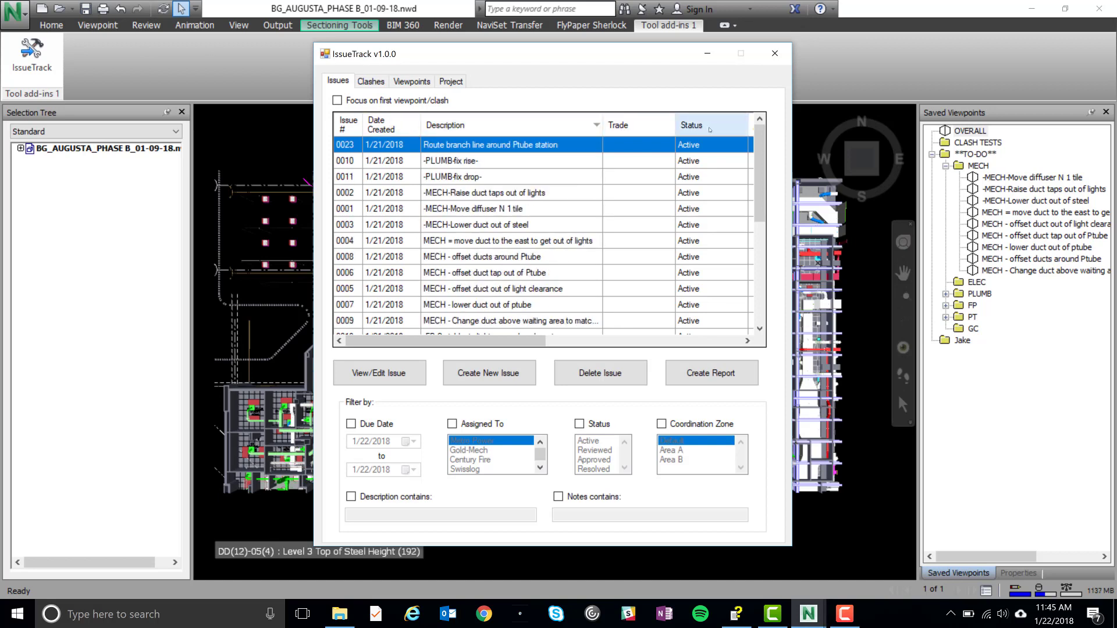
mouse_move(429, 345)
mouse_down()
mouse_move(621, 356)
mouse_move(413, 342)
mouse_up()
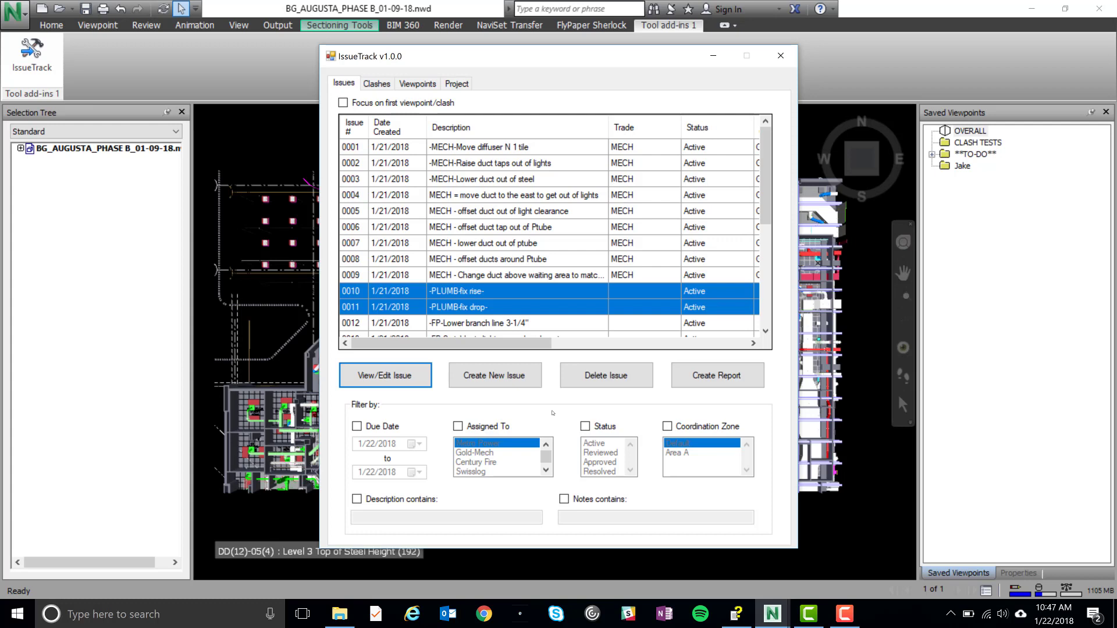
Step: Filter the issues by status, trying Active and Reviewed before returning to Active
click(585, 427)
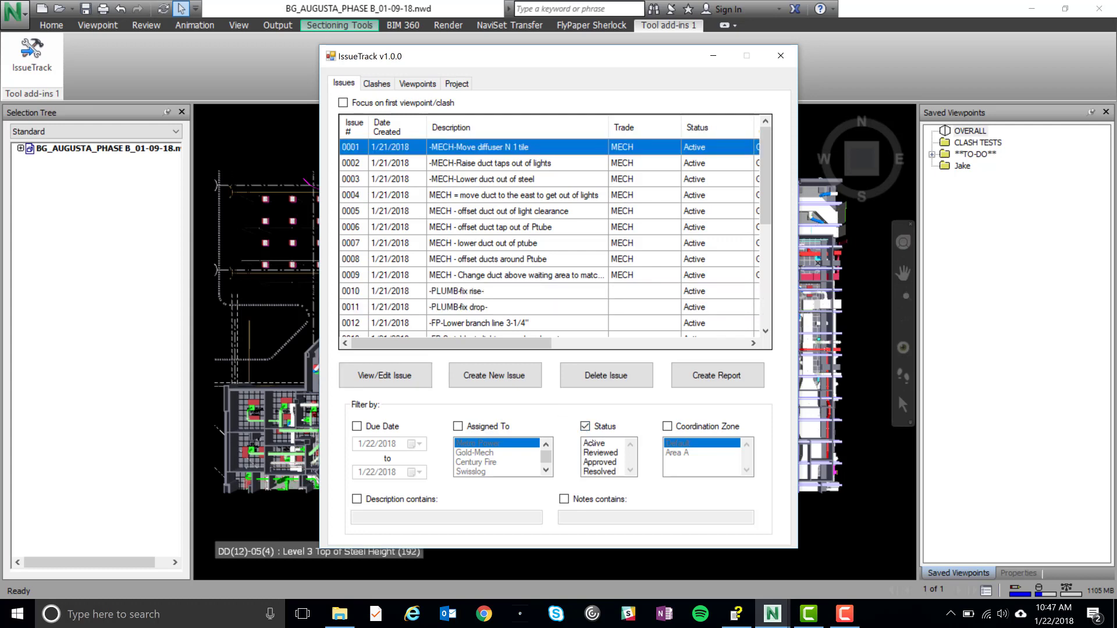
click(595, 445)
scroll(605, 264, down, 4)
scroll(606, 265, up, 3)
scroll(608, 284, up, 2)
click(598, 453)
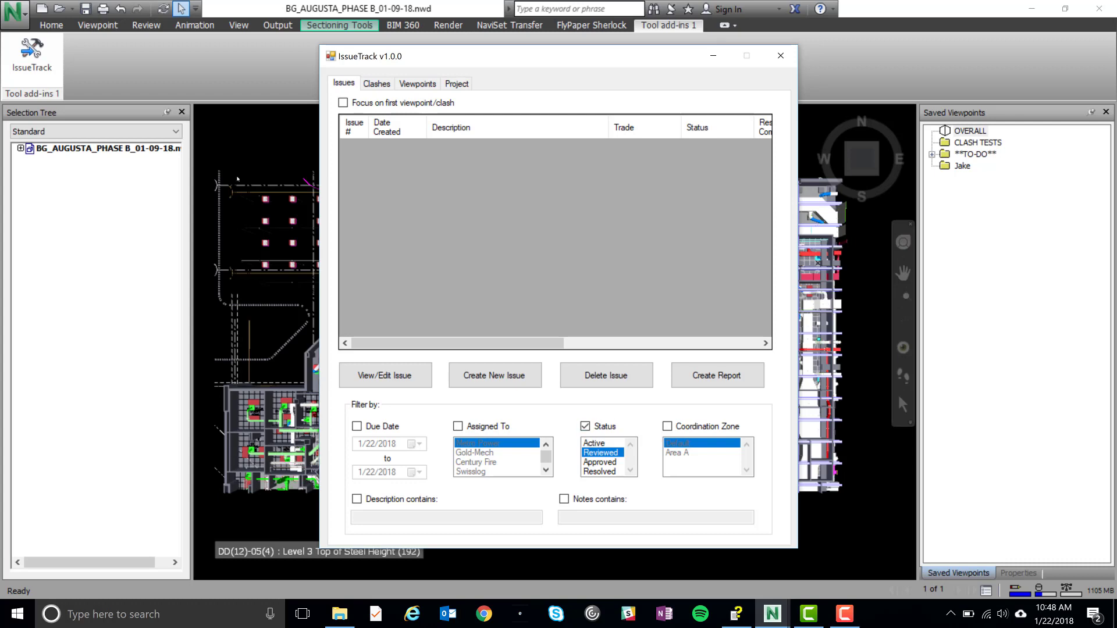
click(593, 444)
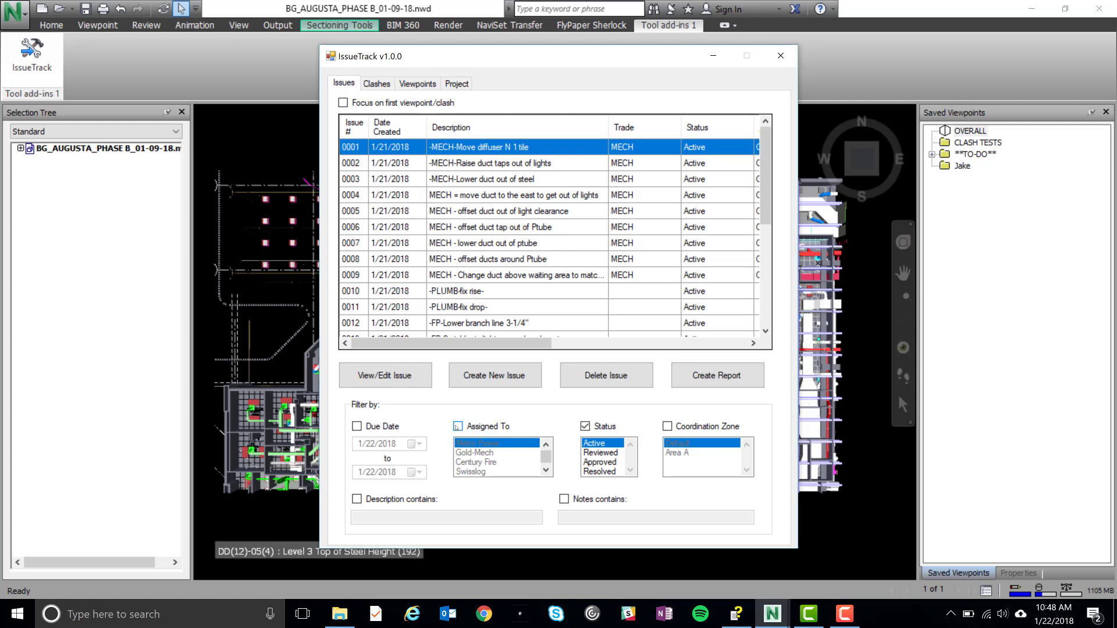
Step: Filter the active issues to those assigned to Gold-Mech, and turn off both the status and assignment filters
click(457, 427)
click(474, 452)
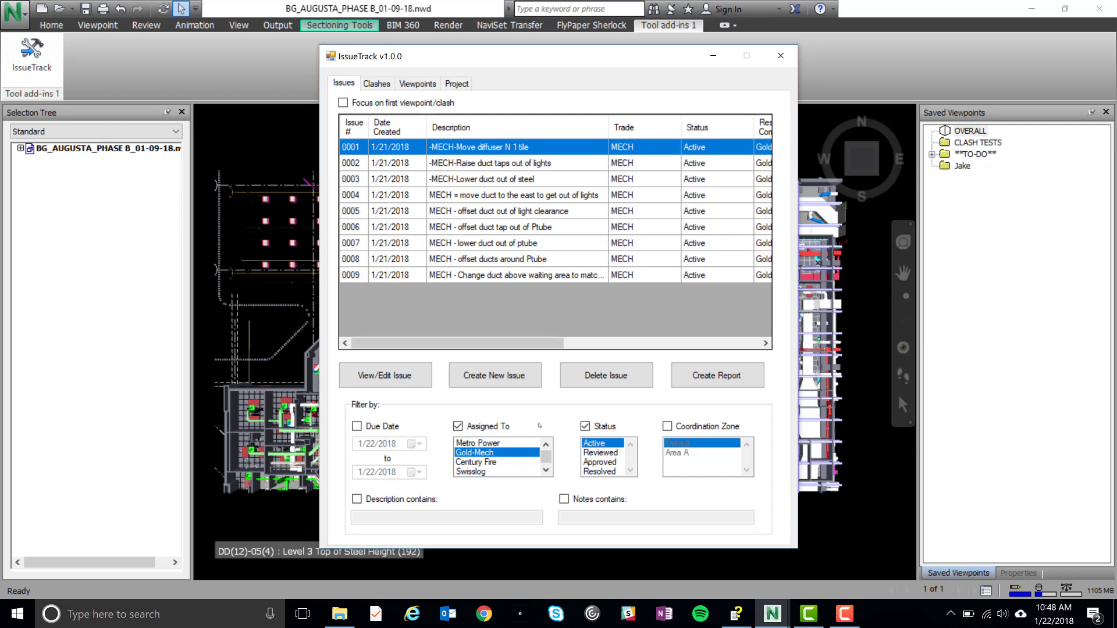
click(585, 426)
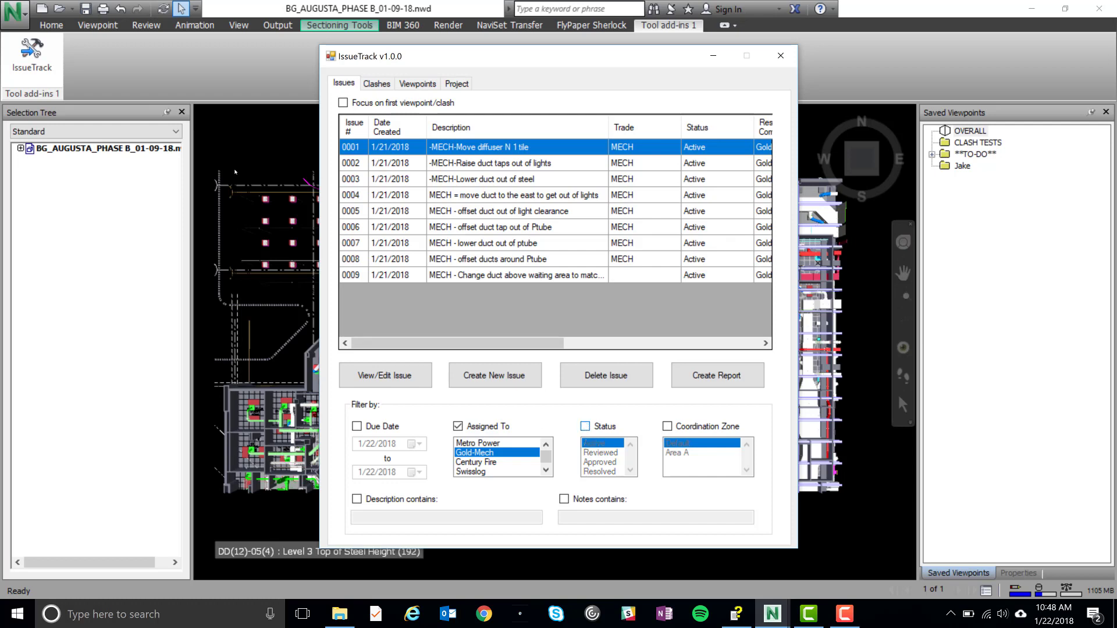
click(458, 426)
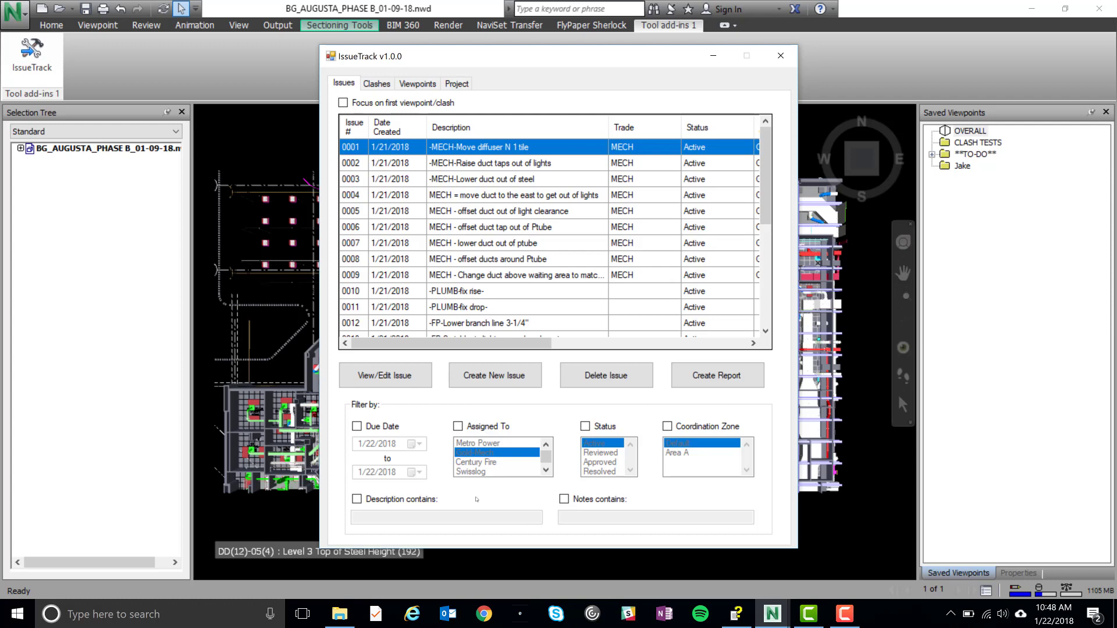
Step: Filter the issues to descriptions containing "branch line", and turn the description filter off
click(356, 498)
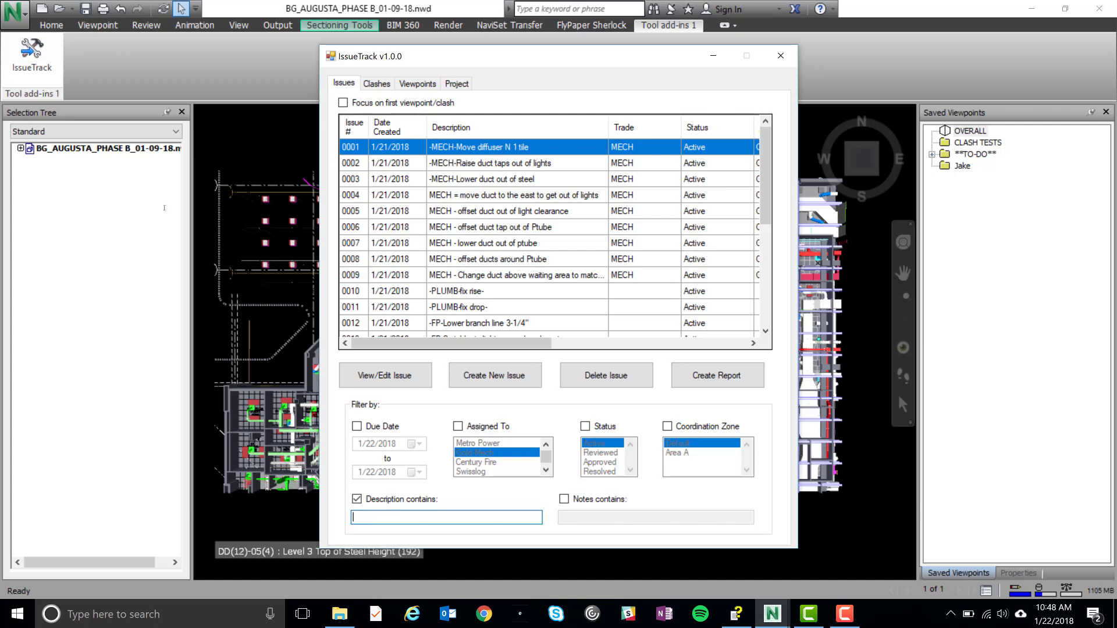
text(branch line)
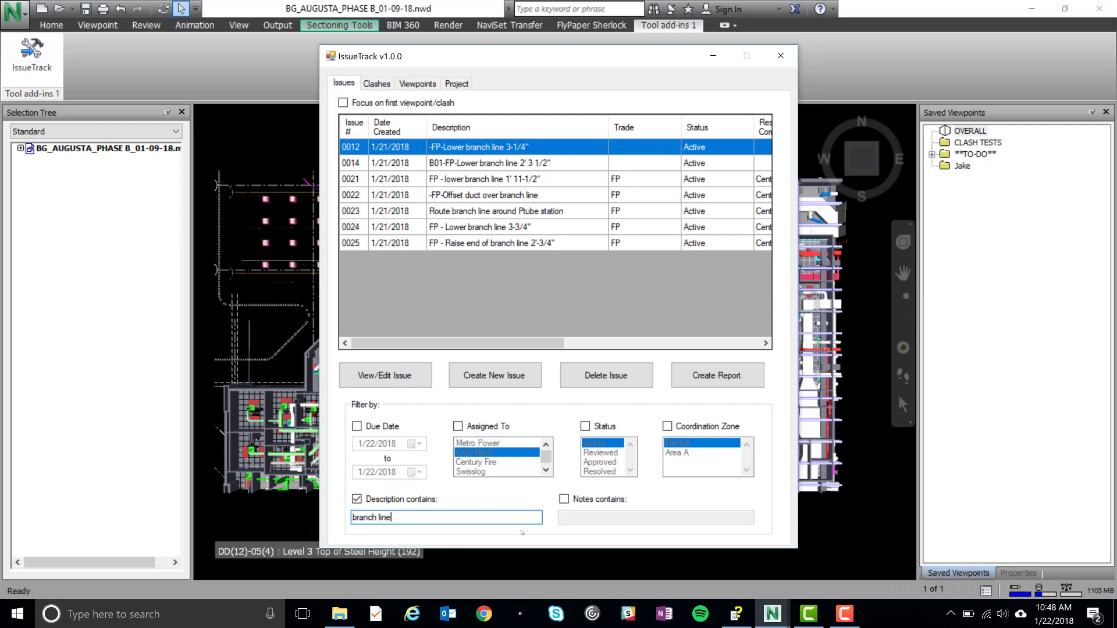
click(356, 499)
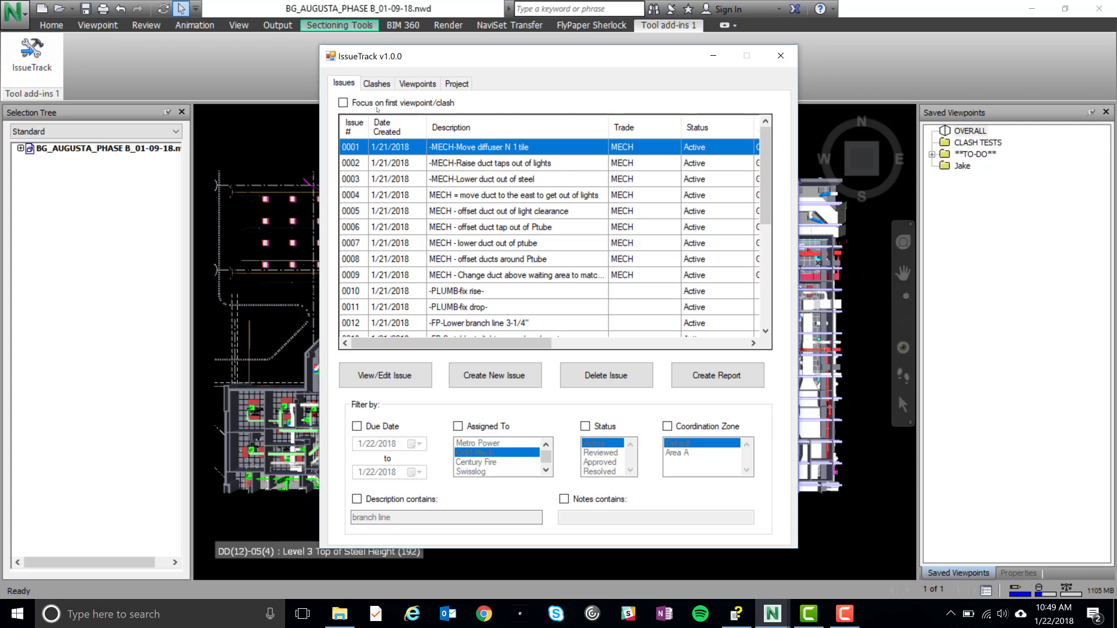
Step: Enable focusing on each issue's first viewpoint/clash and go through issues 0001 to 0004, moving the IssueTrack window to reveal the model
click(345, 104)
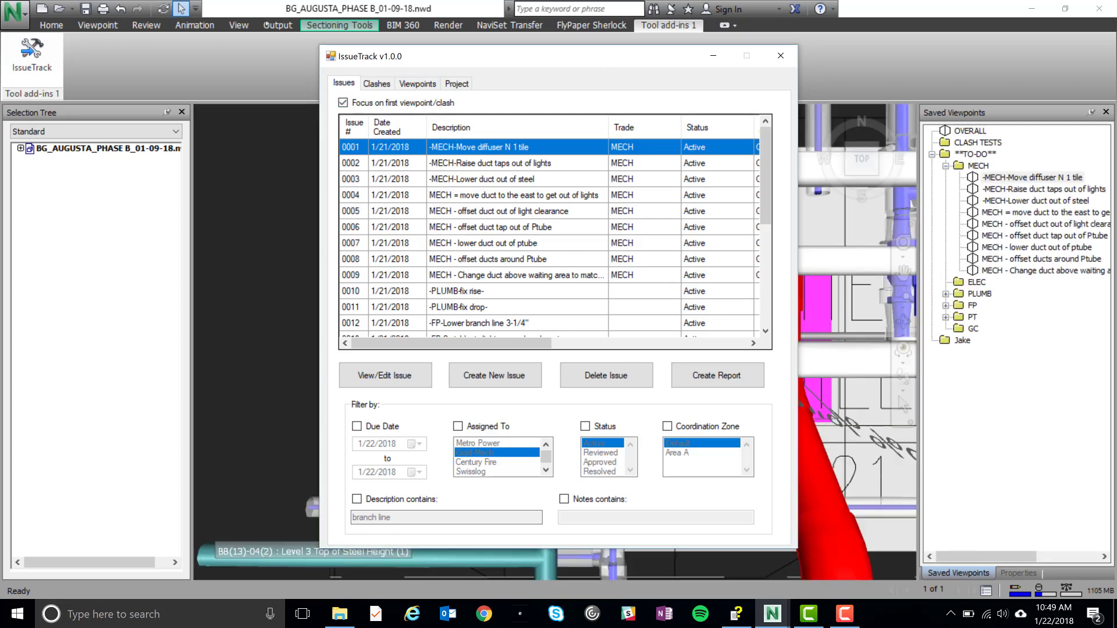
drag(667, 57, 327, 26)
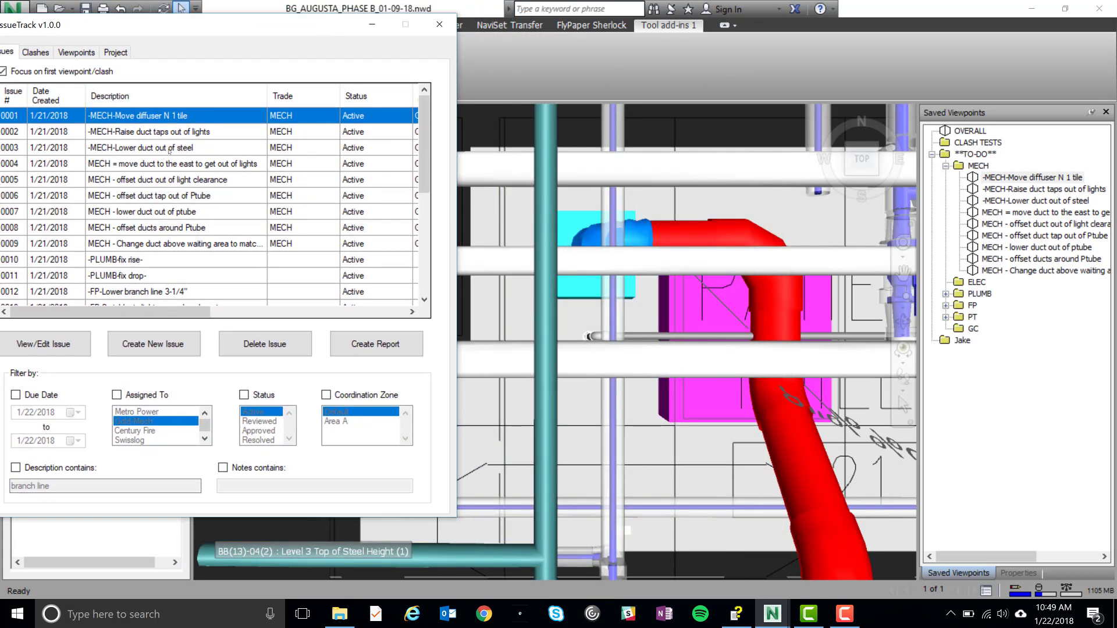
key(Down)
key(Down)
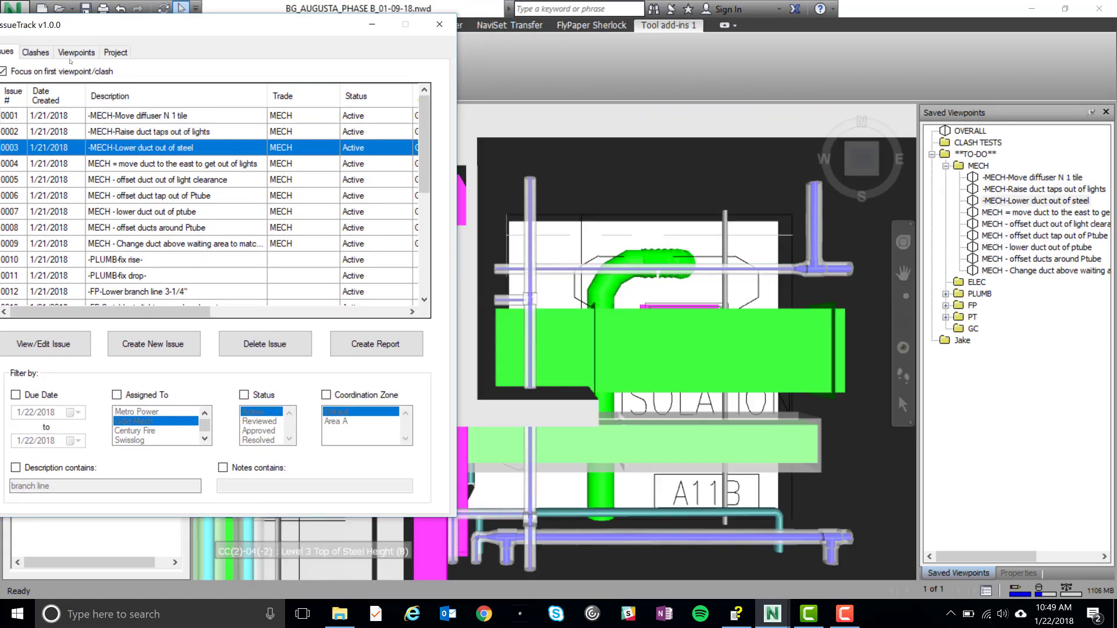
click(179, 165)
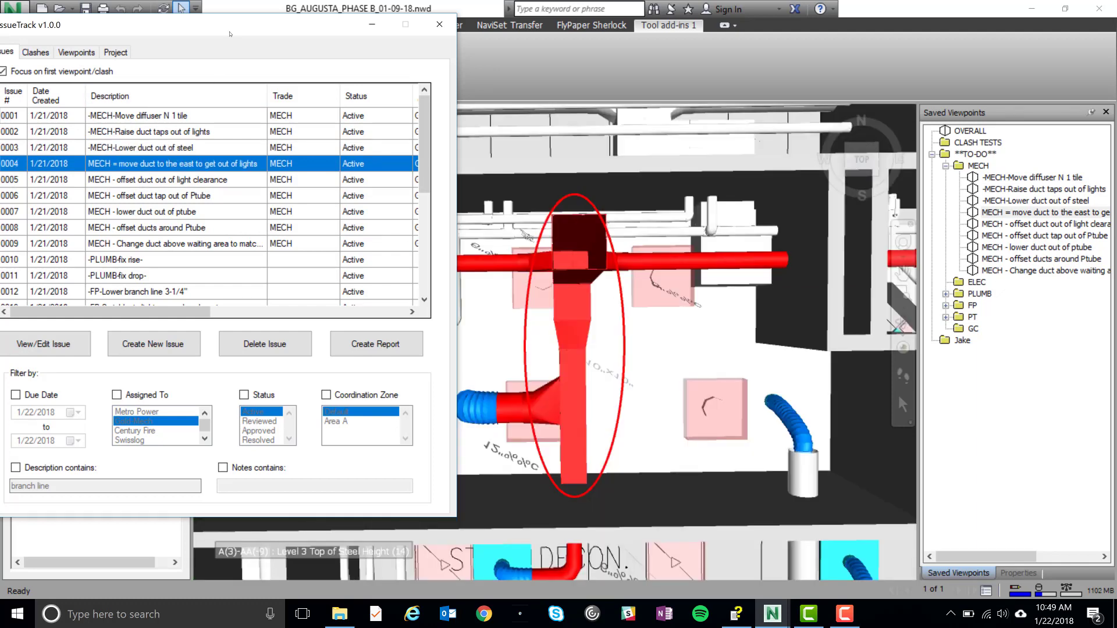
drag(230, 33, 369, 51)
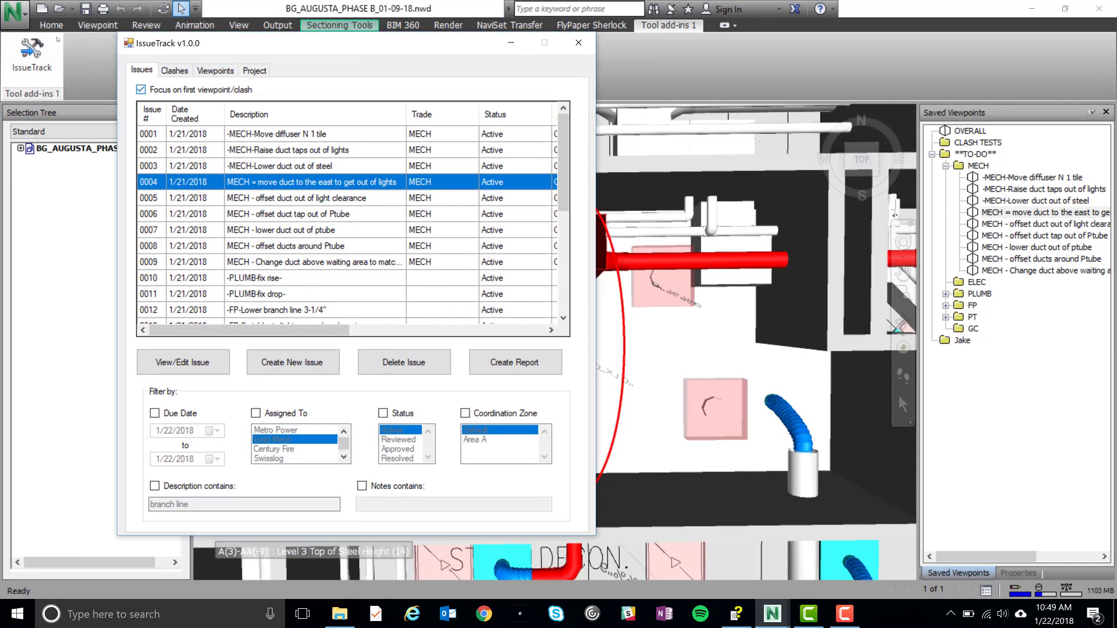